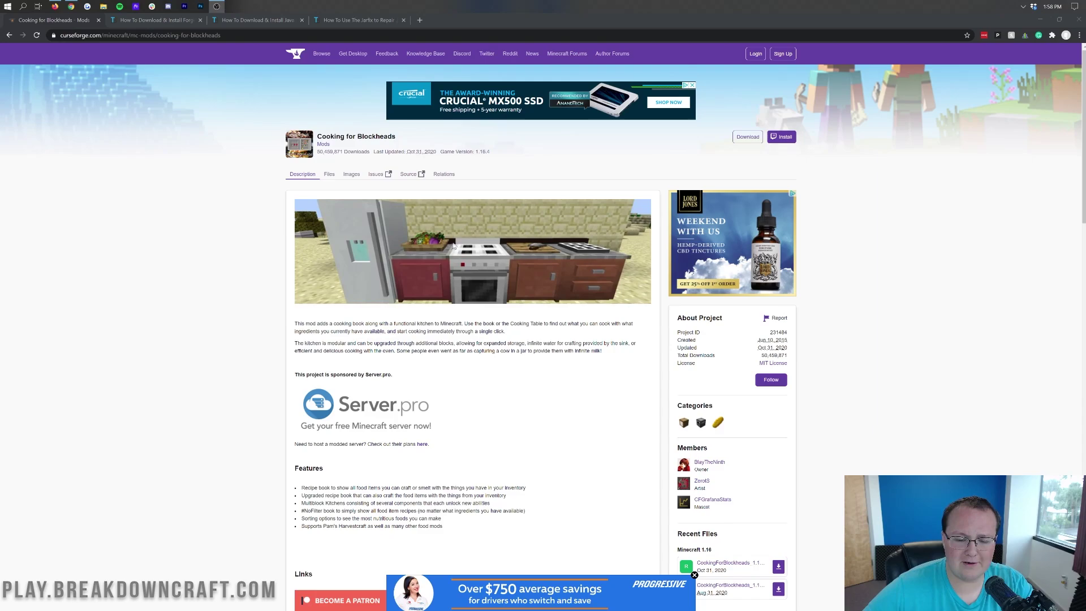
# Read through the Cooking for Blockheads description and its recipe-book feature list.
pyautogui.scroll(-3, 467, 281)
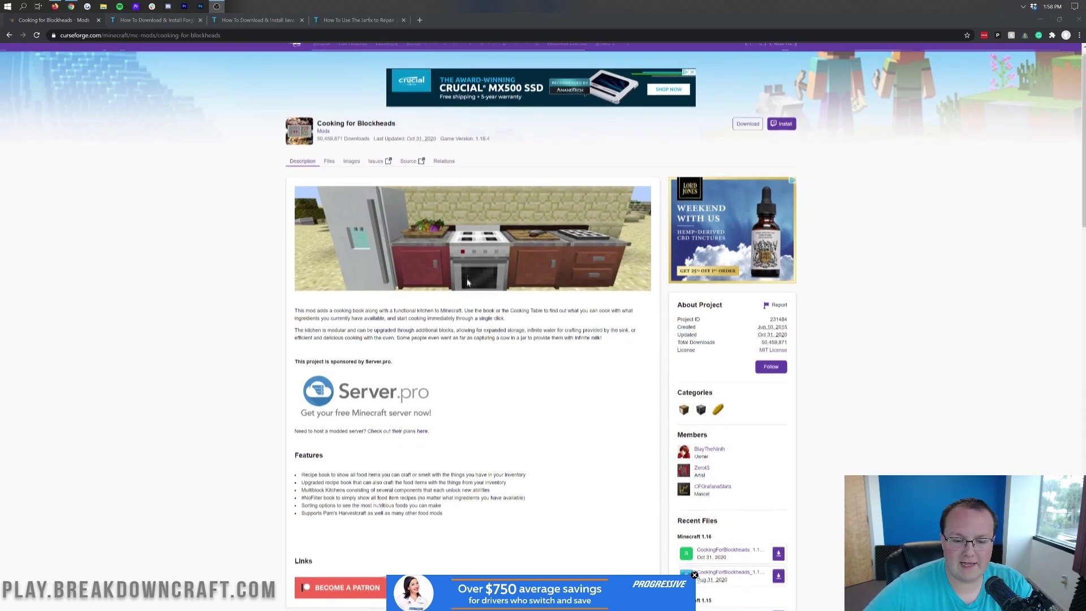
pyautogui.moveTo(293, 216); pyautogui.dragTo(370, 216)
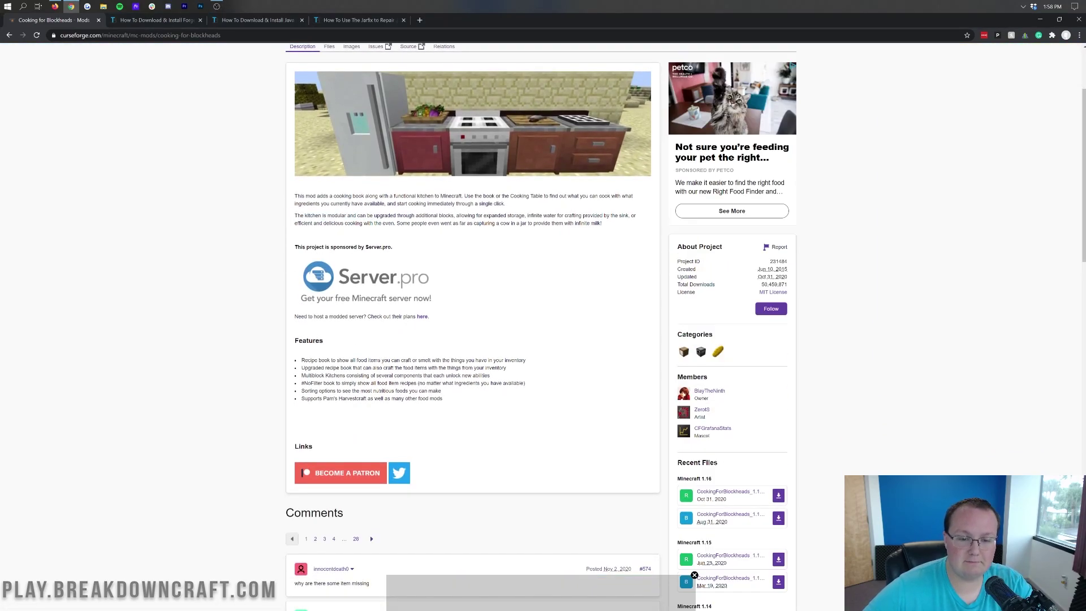
pyautogui.click(370, 216)
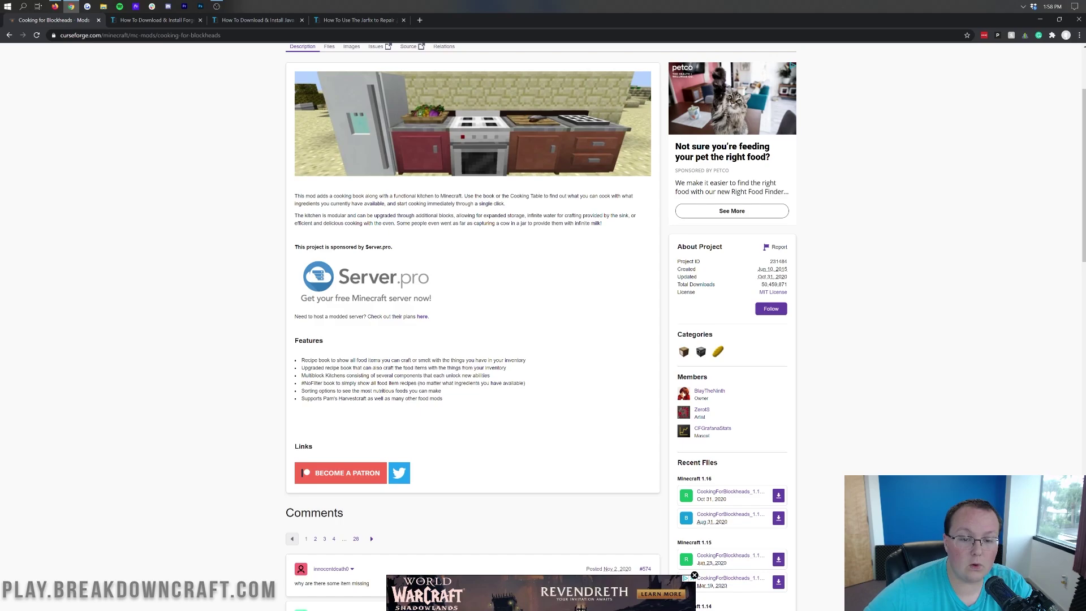
pyautogui.doubleClick(333, 223)
pyautogui.click(339, 222)
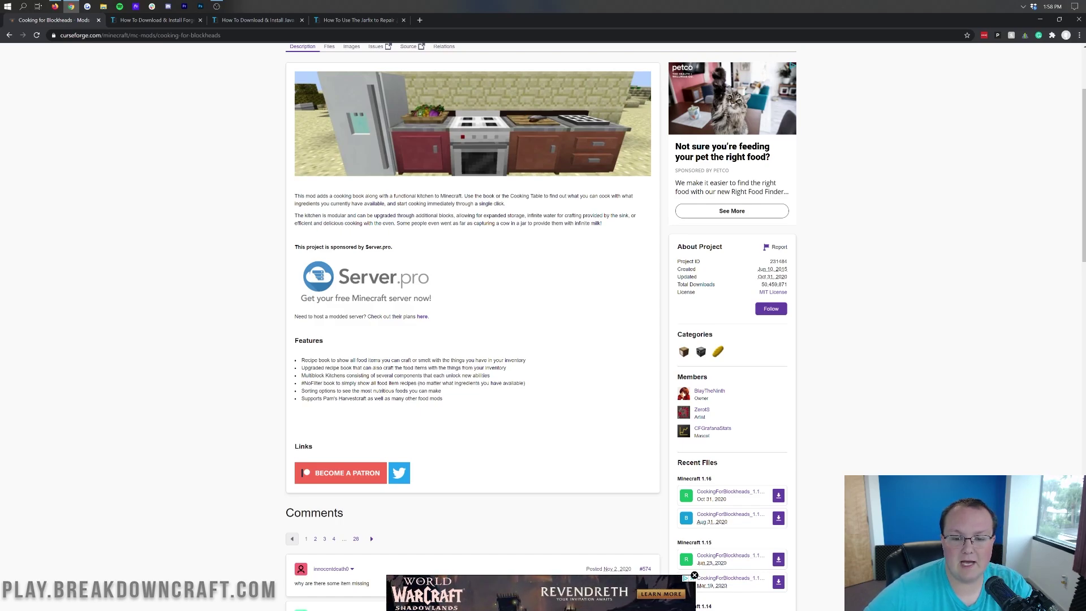
pyautogui.moveTo(396, 223); pyautogui.dragTo(469, 222)
pyautogui.click(468, 223)
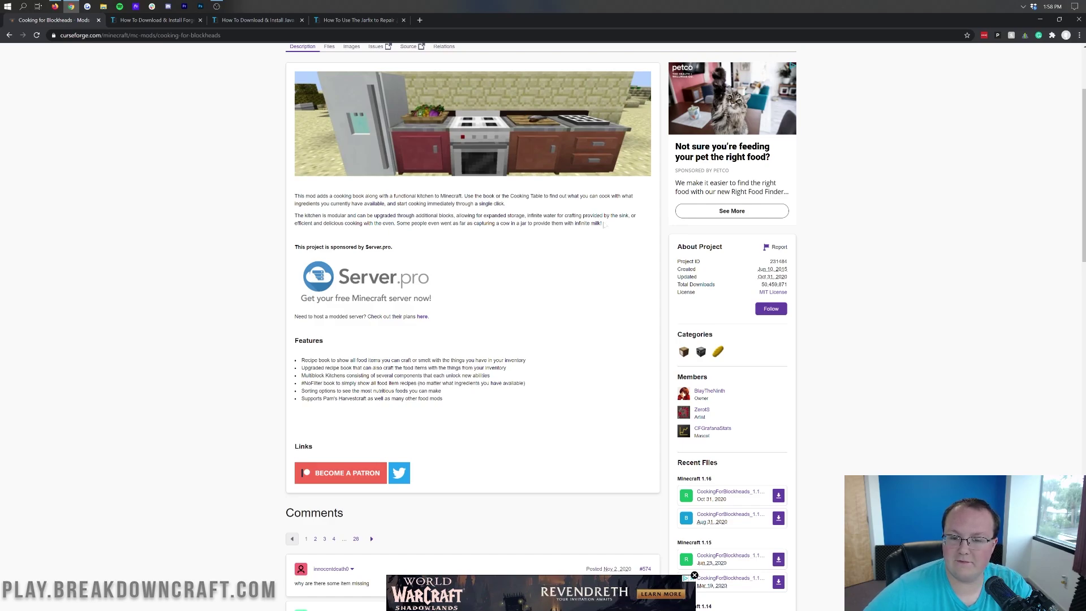
pyautogui.scroll(2, 602, 221)
pyautogui.scroll(-1, 431, 214)
pyautogui.scroll(-5, 431, 215)
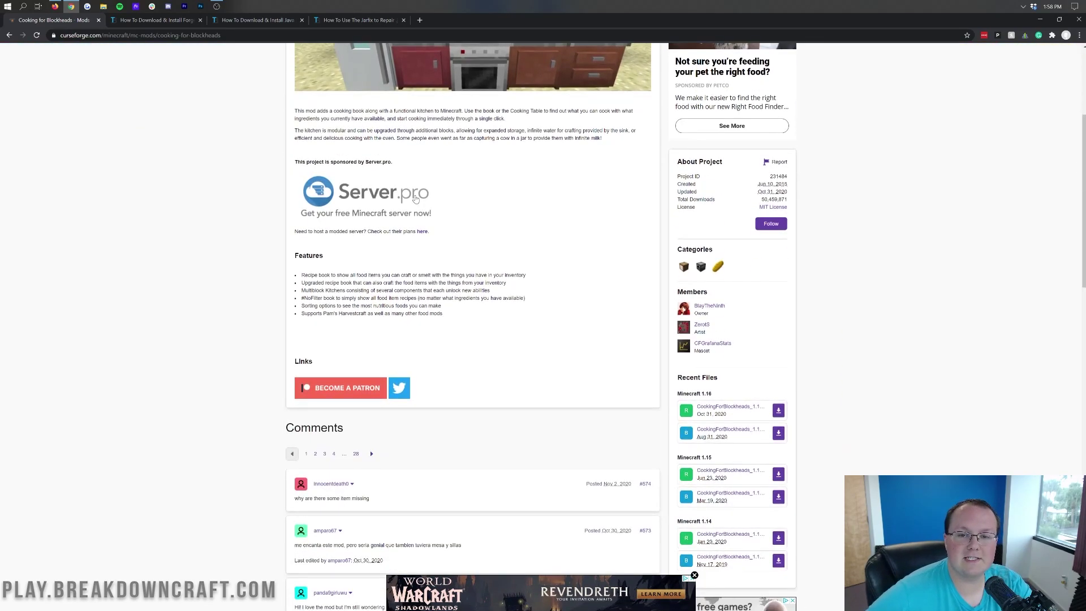
pyautogui.scroll(3, 387, 258)
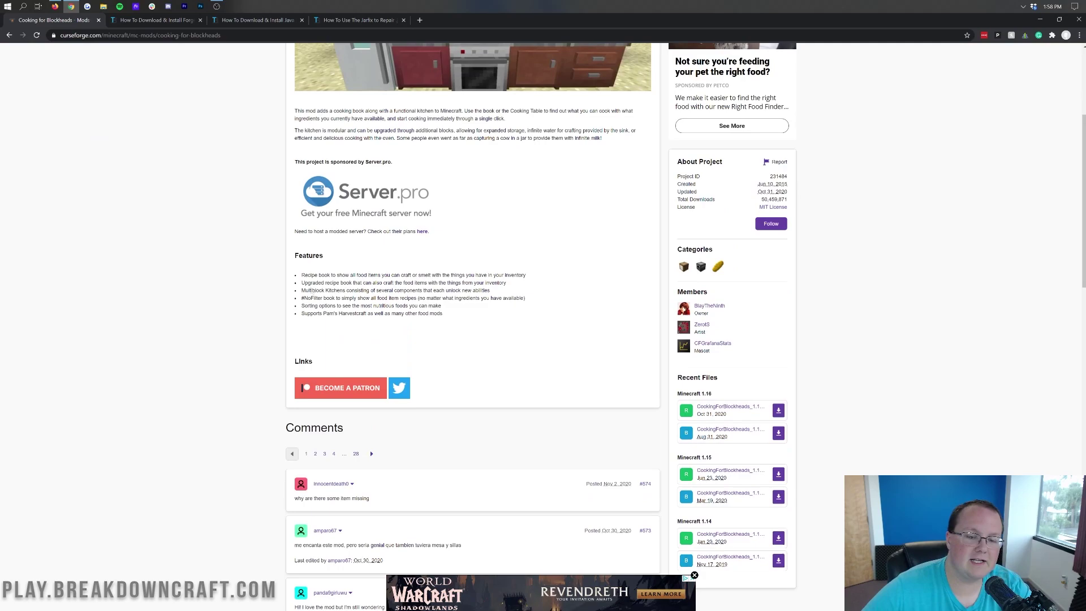
pyautogui.moveTo(301, 276); pyautogui.dragTo(532, 277)
pyautogui.click(542, 268)
pyautogui.scroll(4, 494, 266)
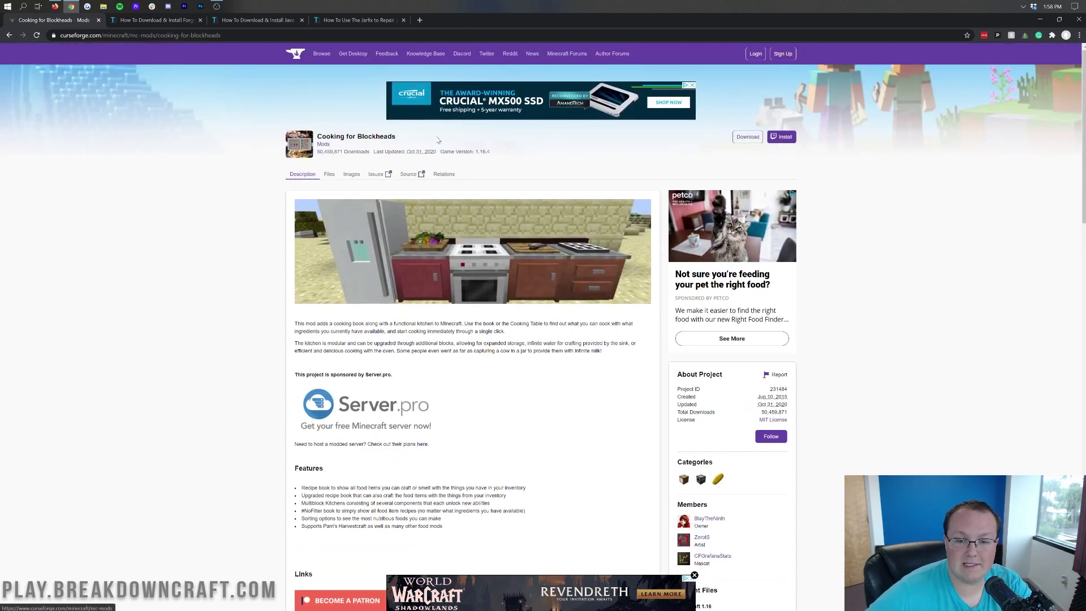
# Review the 50,459,871 download count and the CurseForge app's modpack, backup and setup features.
pyautogui.moveTo(343, 152); pyautogui.dragTo(320, 156)
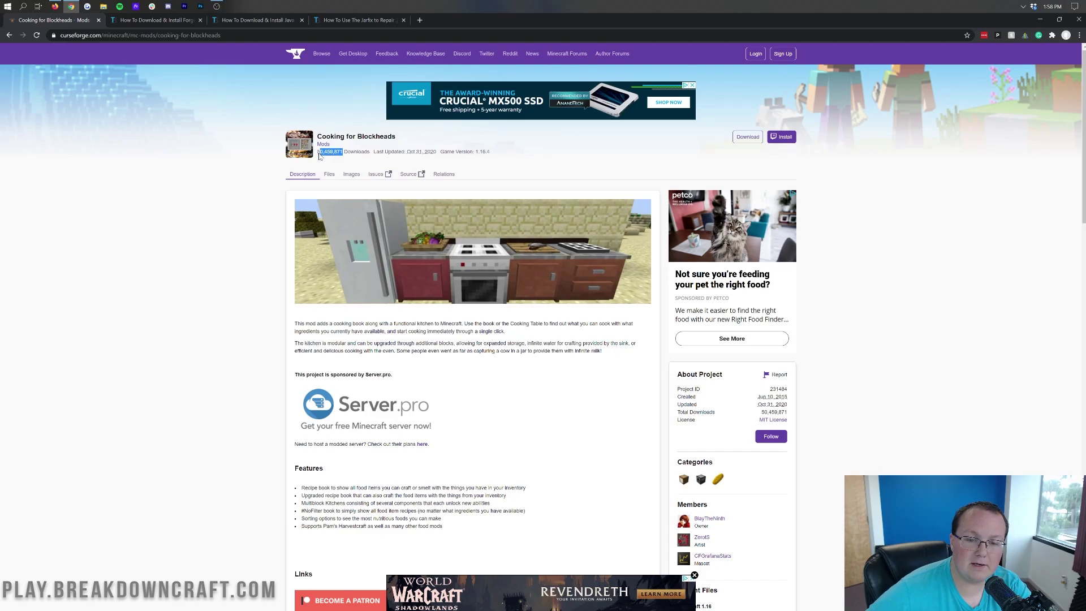
pyautogui.click(515, 151)
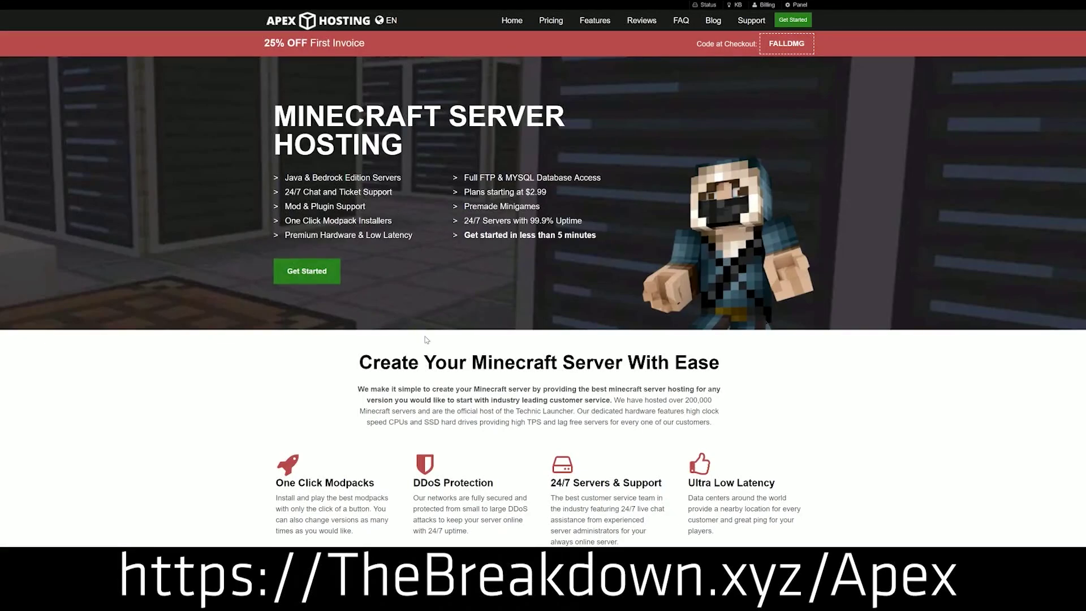
pyautogui.scroll(-3, 422, 315)
pyautogui.scroll(-2, 421, 315)
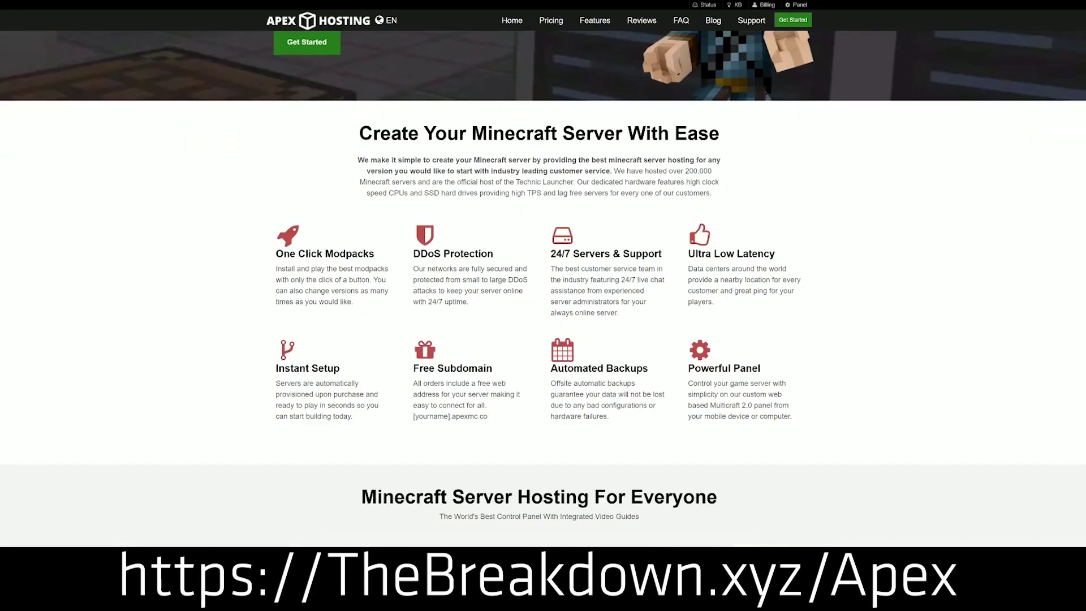
pyautogui.moveTo(275, 253); pyautogui.dragTo(663, 254)
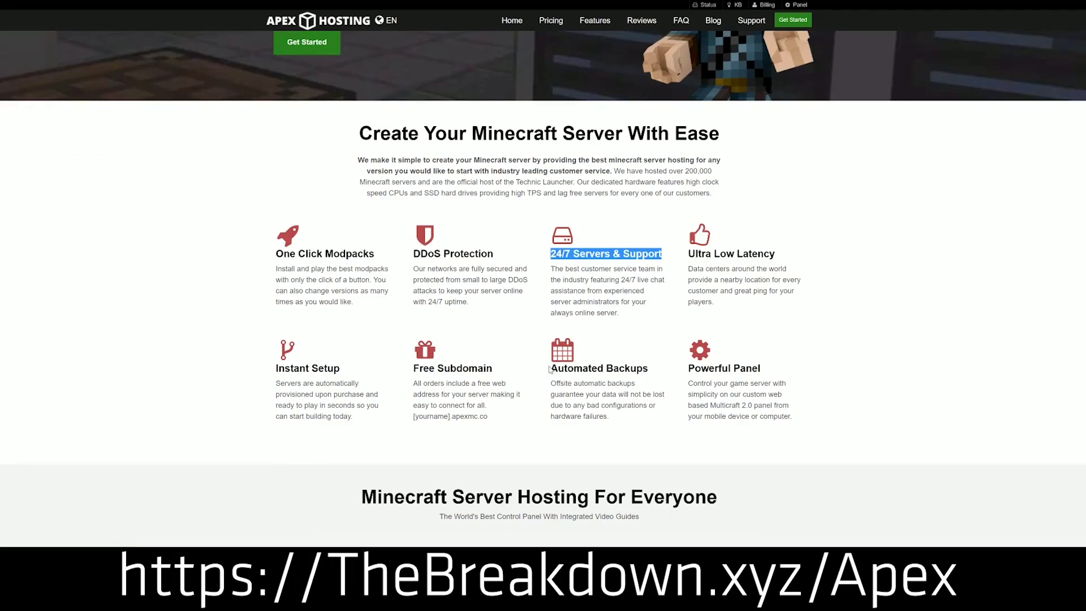
pyautogui.moveTo(549, 369); pyautogui.dragTo(609, 417)
pyautogui.click(506, 372)
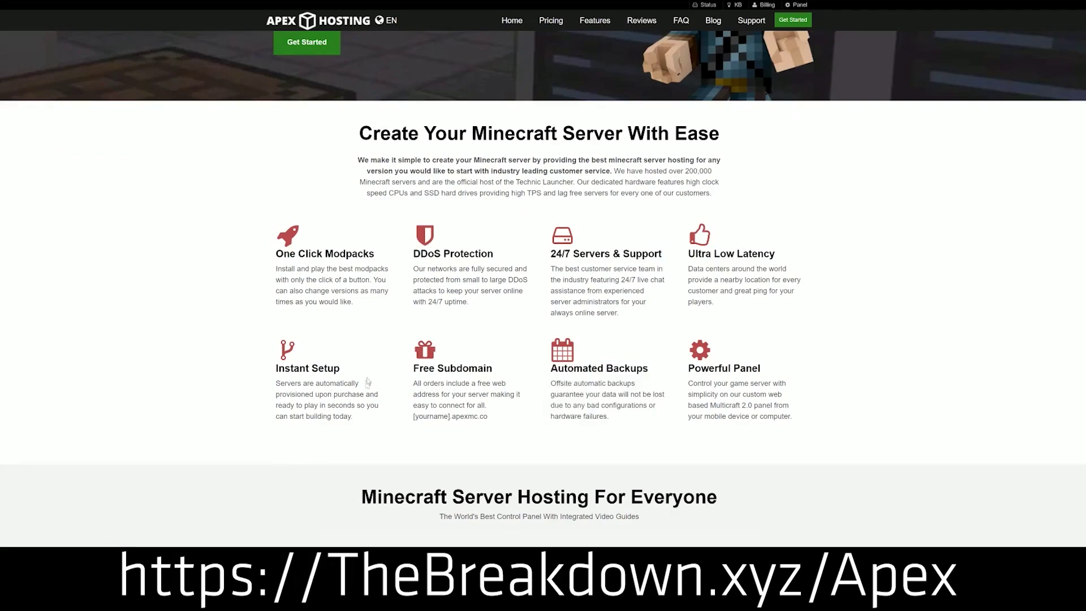
pyautogui.moveTo(361, 418); pyautogui.dragTo(276, 368)
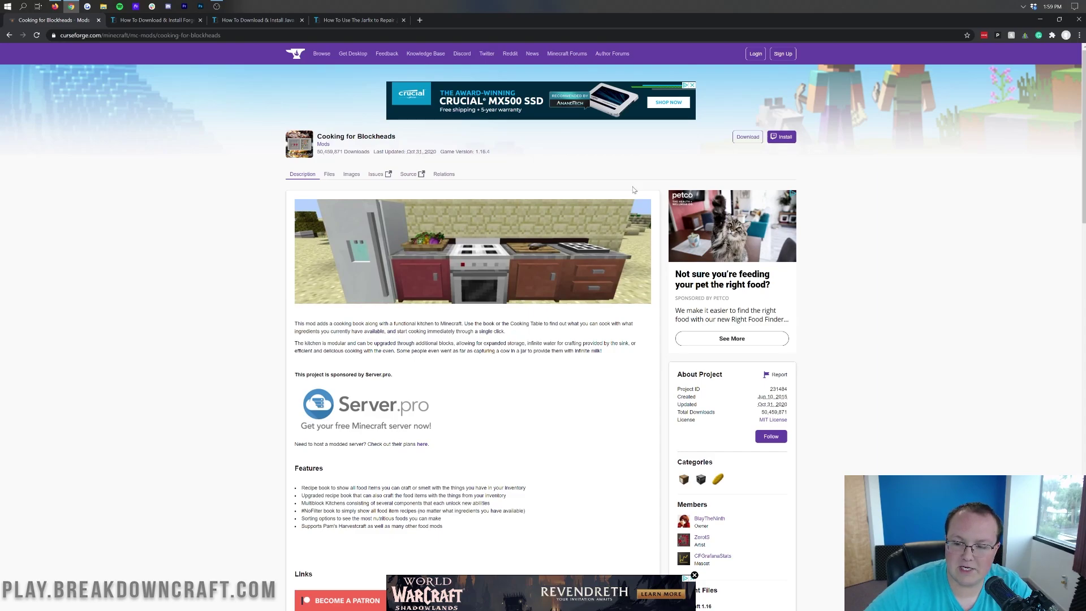
pyautogui.scroll(-6, 704, 185)
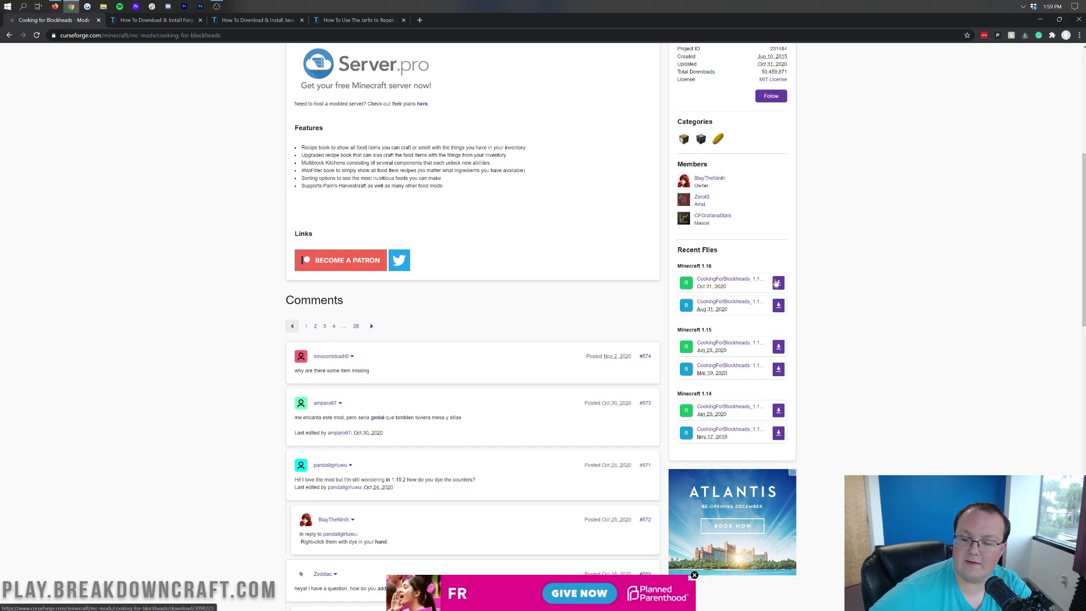
# Download the Minecraft 1.16 mod jar, keep it despite the warning, and go to the Forge guide.
pyautogui.click(778, 282)
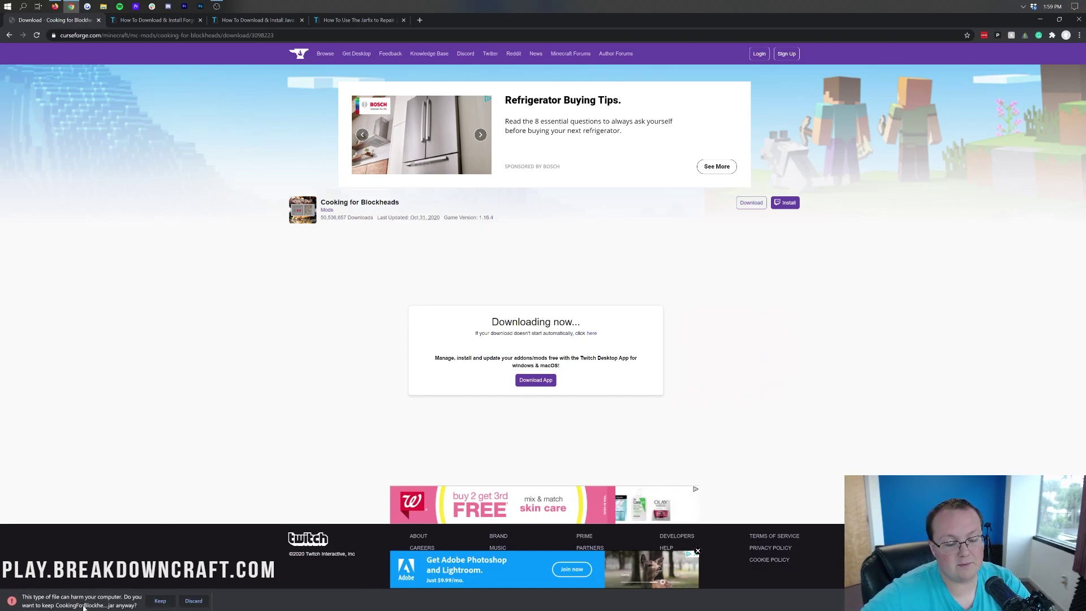
pyautogui.click(162, 602)
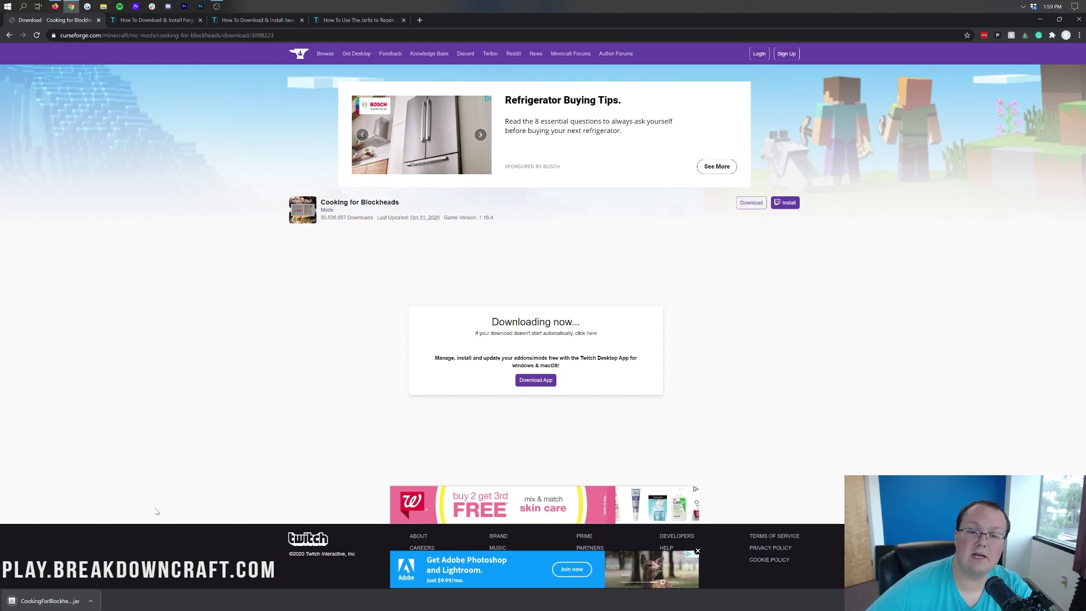
pyautogui.click(143, 21)
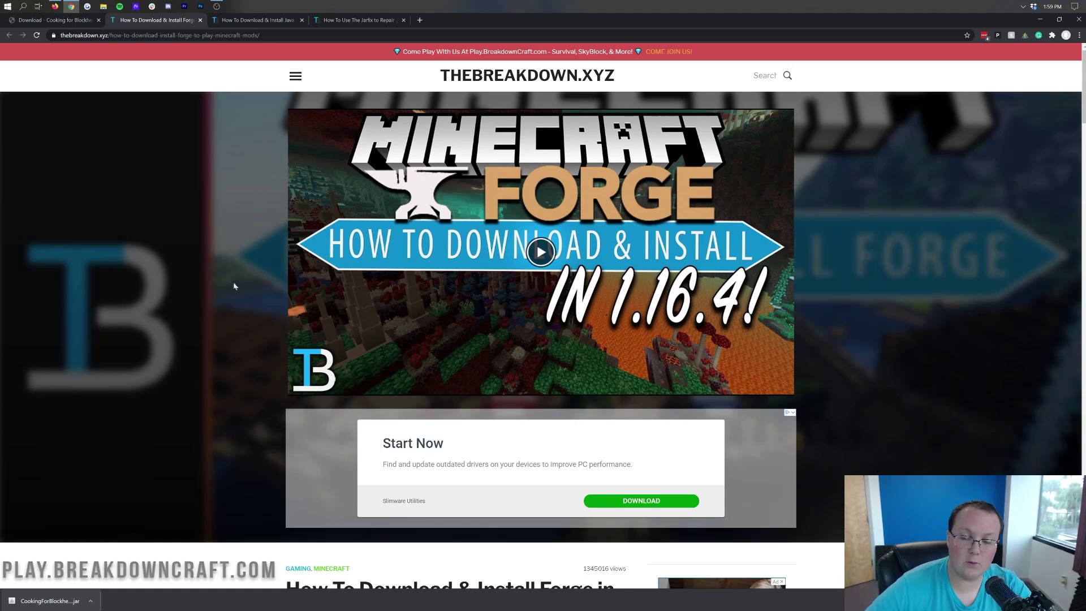
pyautogui.scroll(-4, 423, 163)
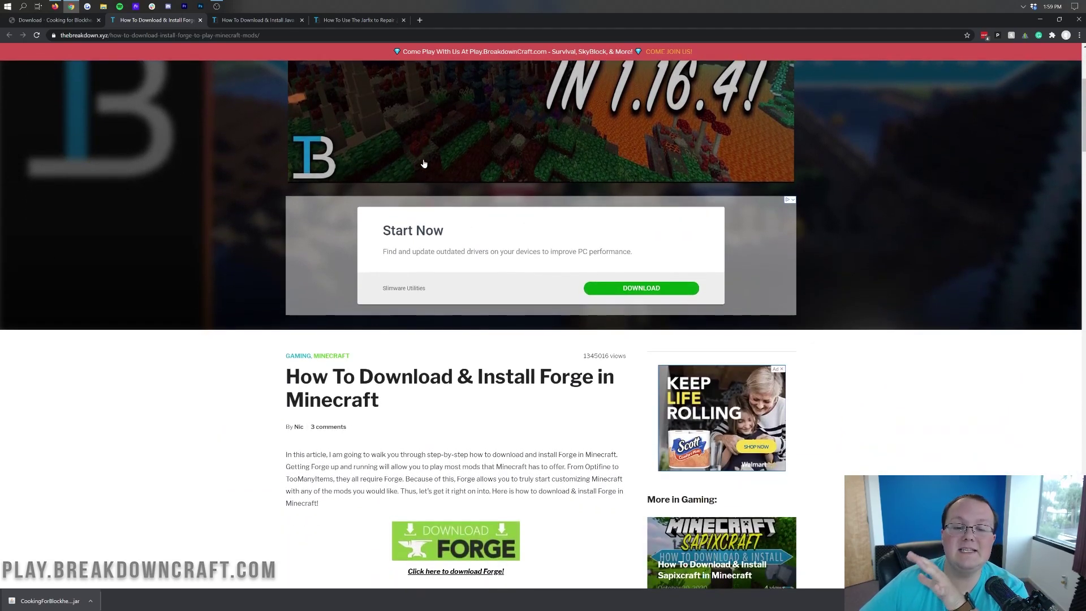
pyautogui.scroll(-5, 415, 175)
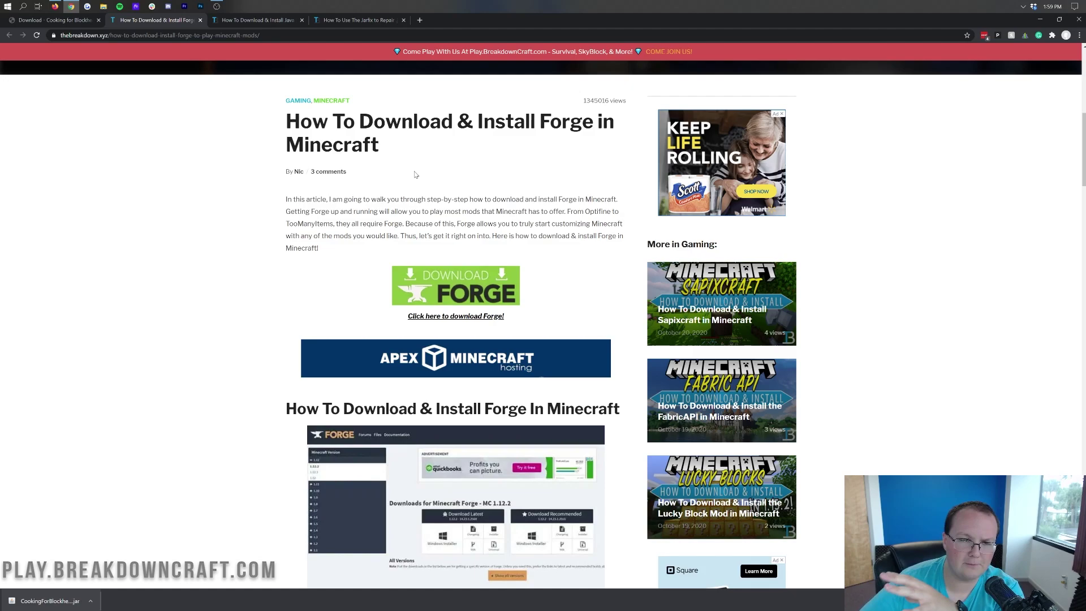
pyautogui.scroll(-1, 415, 174)
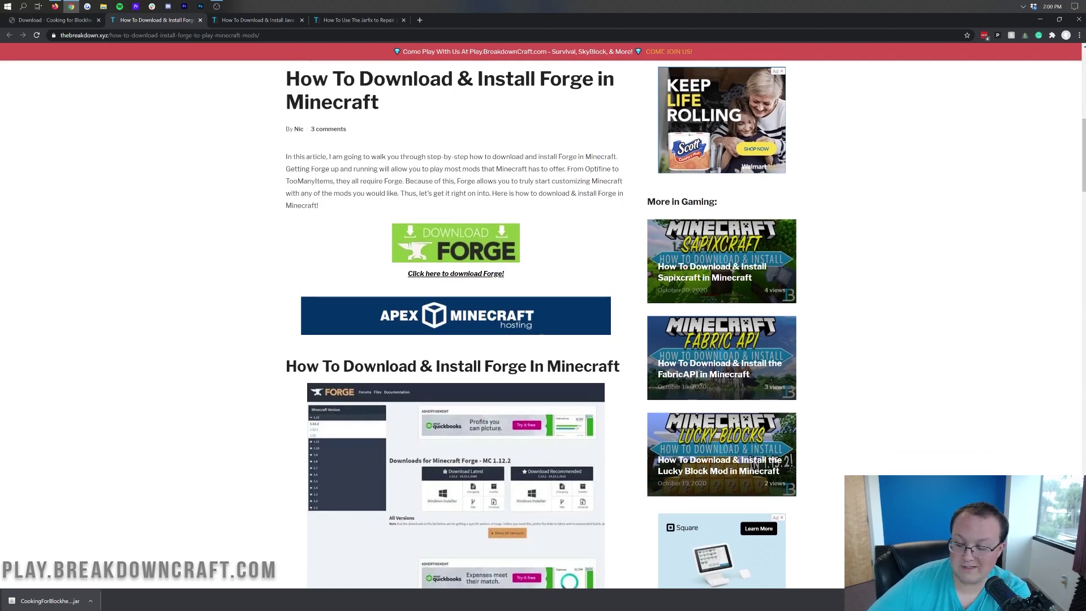
pyautogui.scroll(-20, 416, 175)
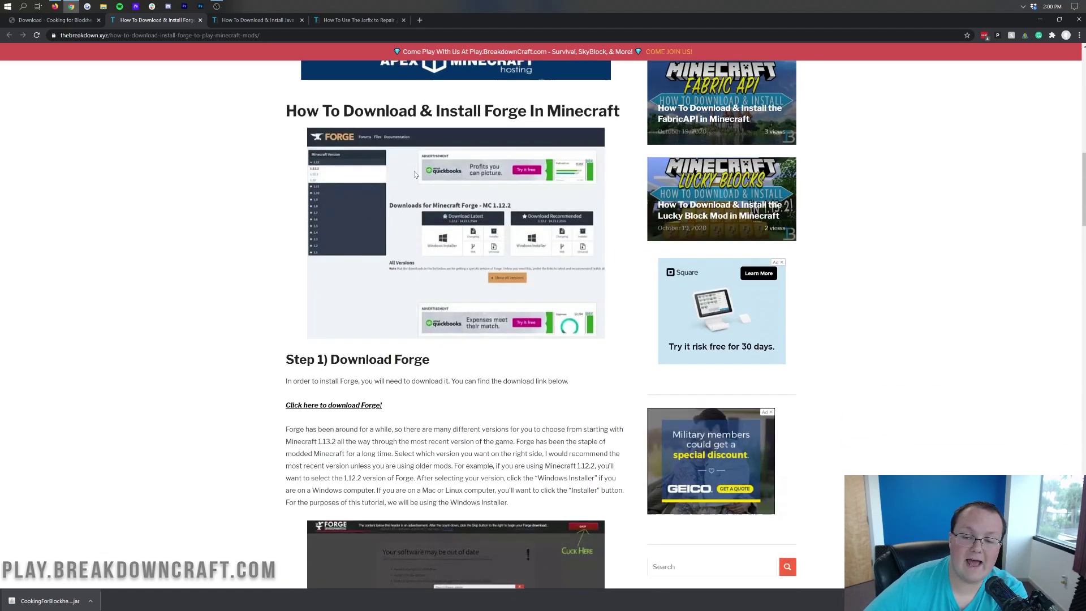
pyautogui.scroll(20, 415, 175)
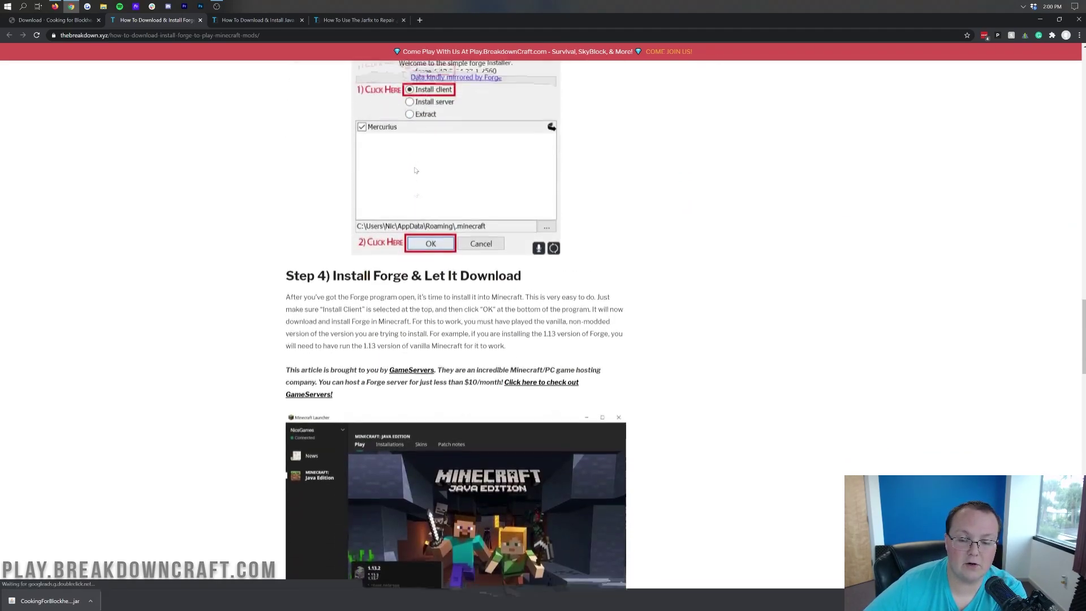
pyautogui.scroll(3, 415, 168)
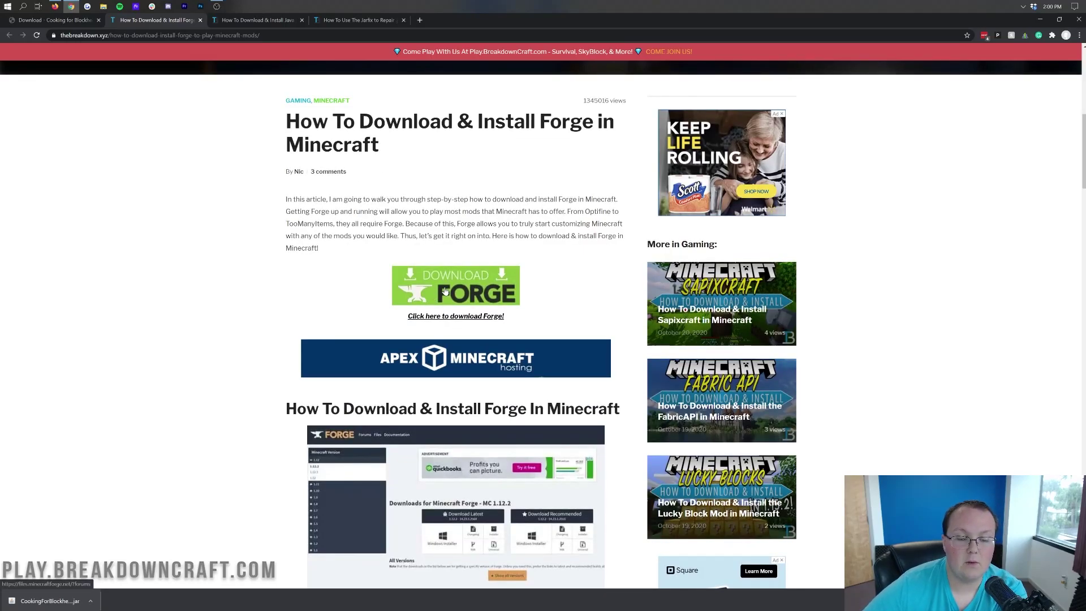
# On the Forge downloads site, pick 1.16.4 from the 1.16 group and start its Installer download.
pyautogui.click(443, 291)
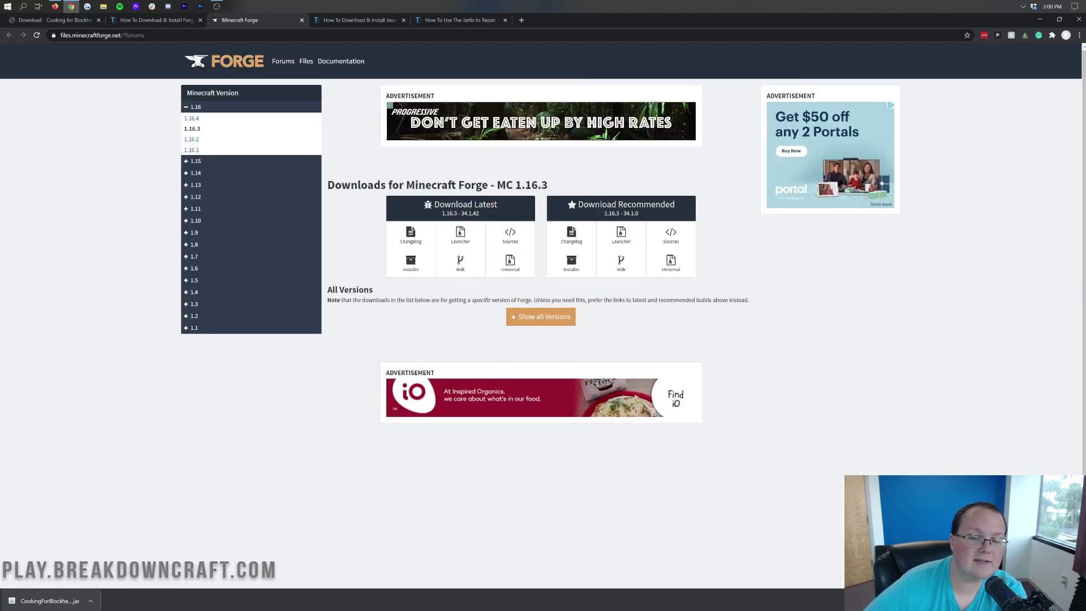
pyautogui.moveTo(496, 185); pyautogui.dragTo(547, 184)
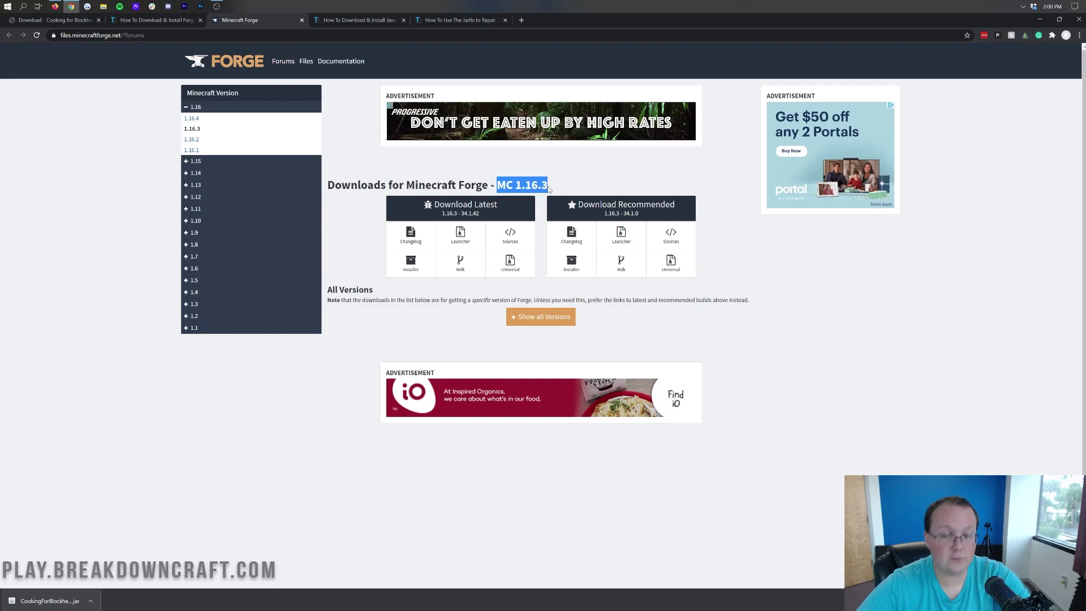
pyautogui.click(503, 176)
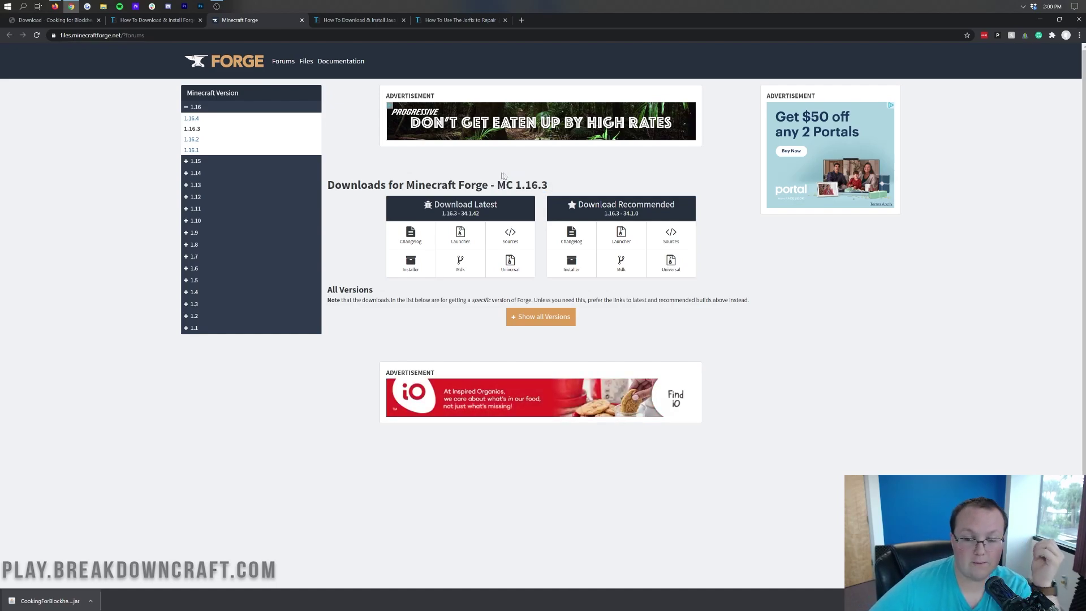
pyautogui.click(266, 108)
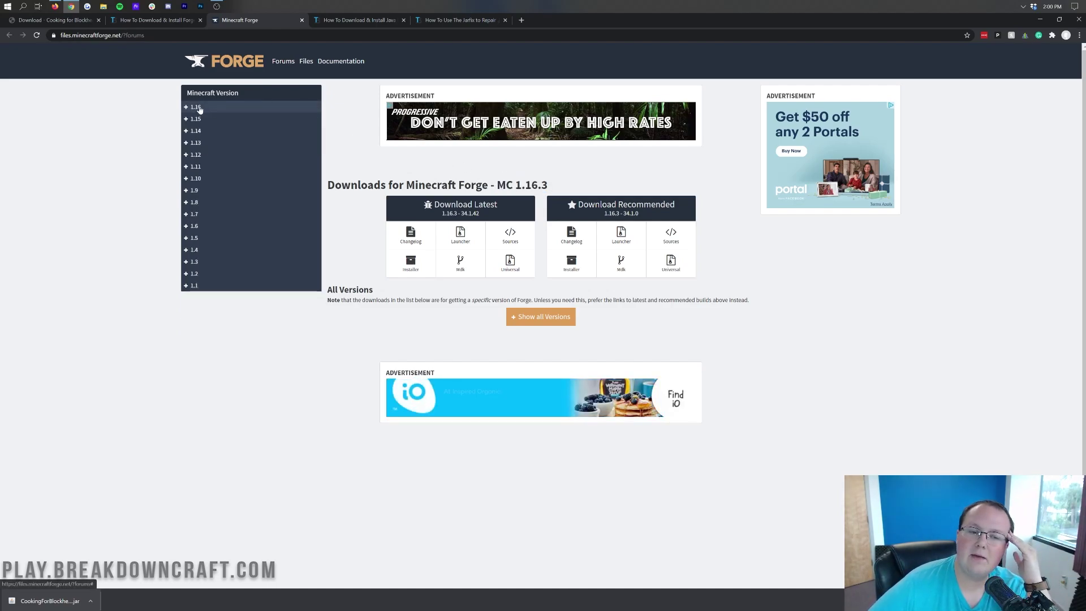
pyautogui.click(200, 108)
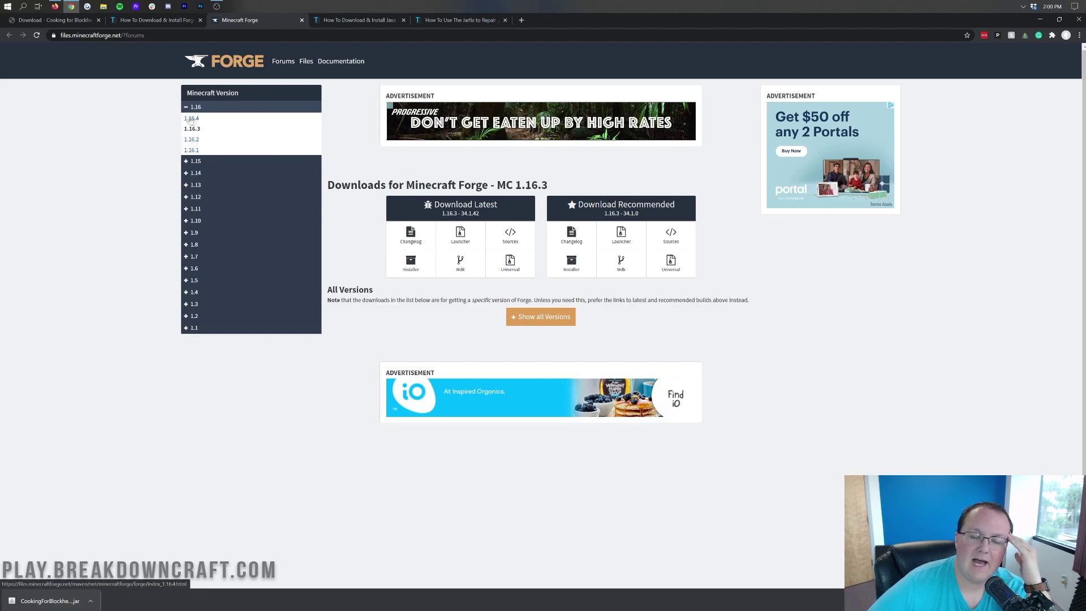
pyautogui.click(191, 118)
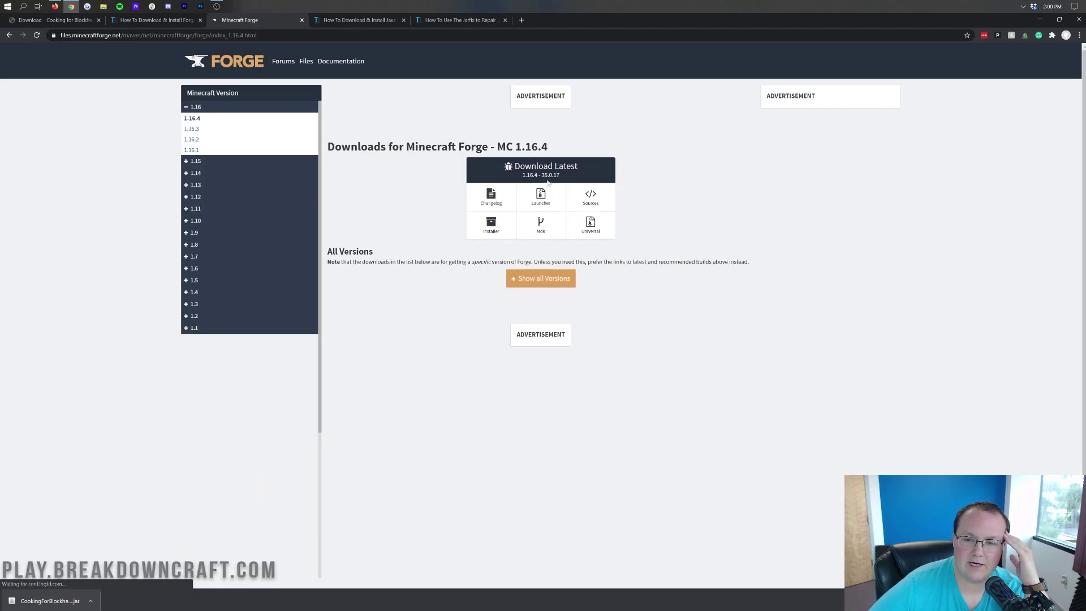
pyautogui.moveTo(501, 186); pyautogui.dragTo(565, 187)
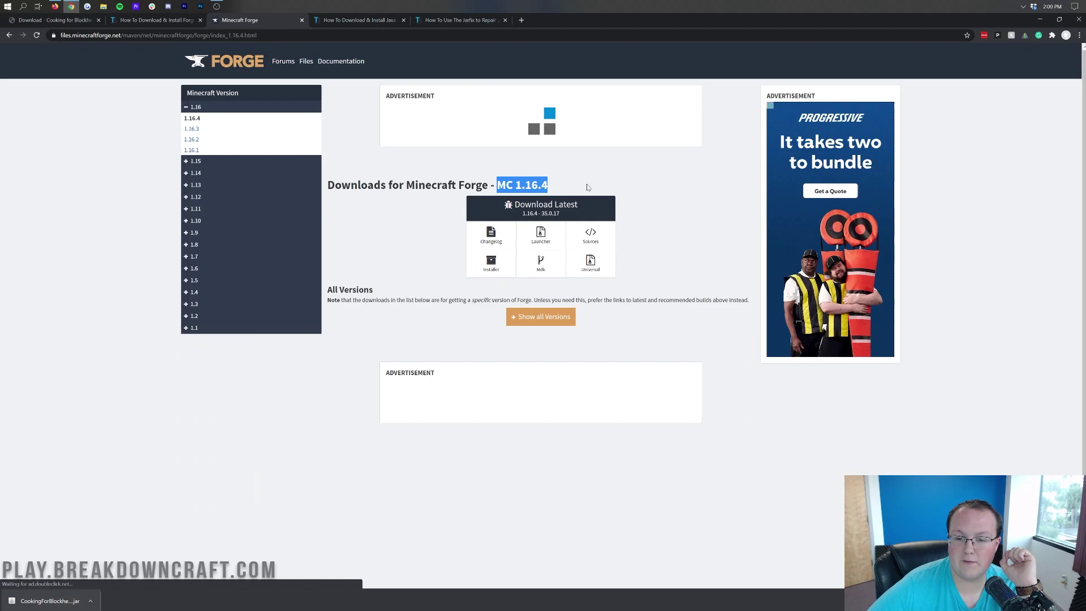
pyautogui.click(491, 268)
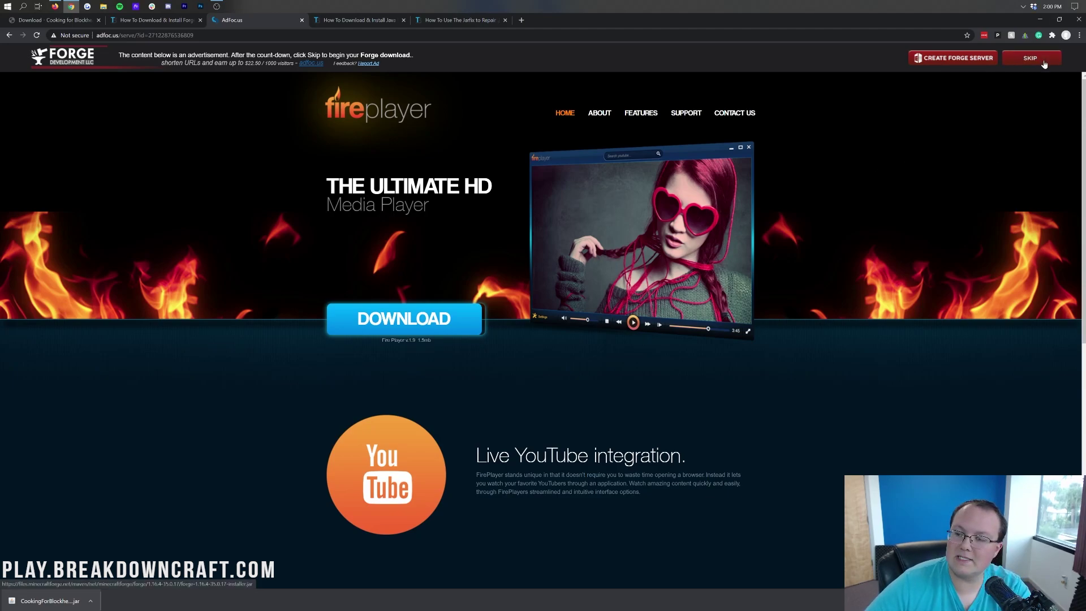
# Skip the adfoc.us ad and keep the forge-1.16.4-35.0.1 installer jar despite the warning.
pyautogui.click(1044, 64)
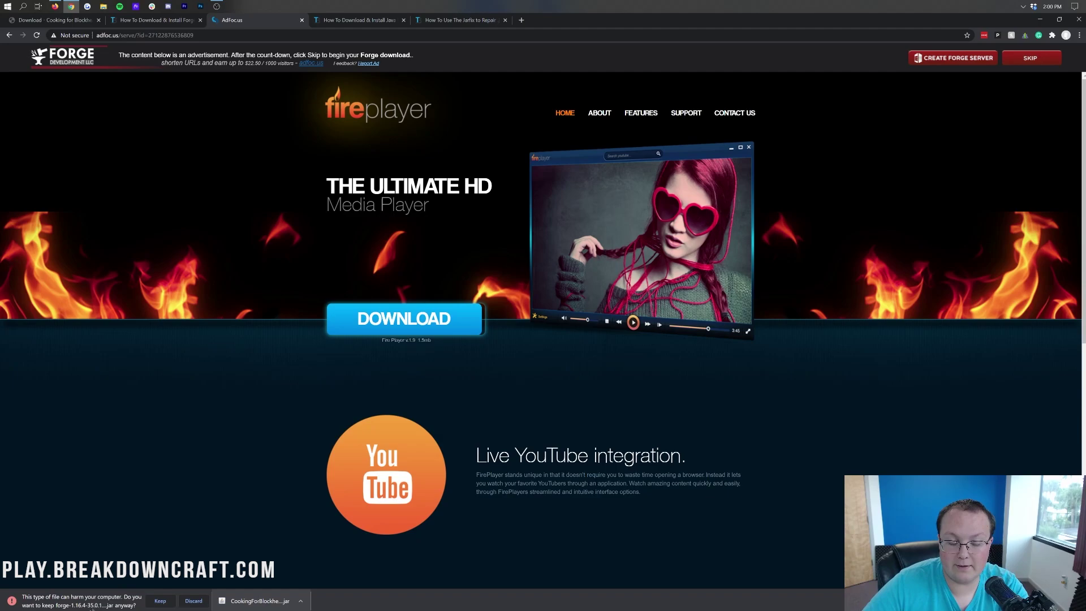
pyautogui.click(160, 601)
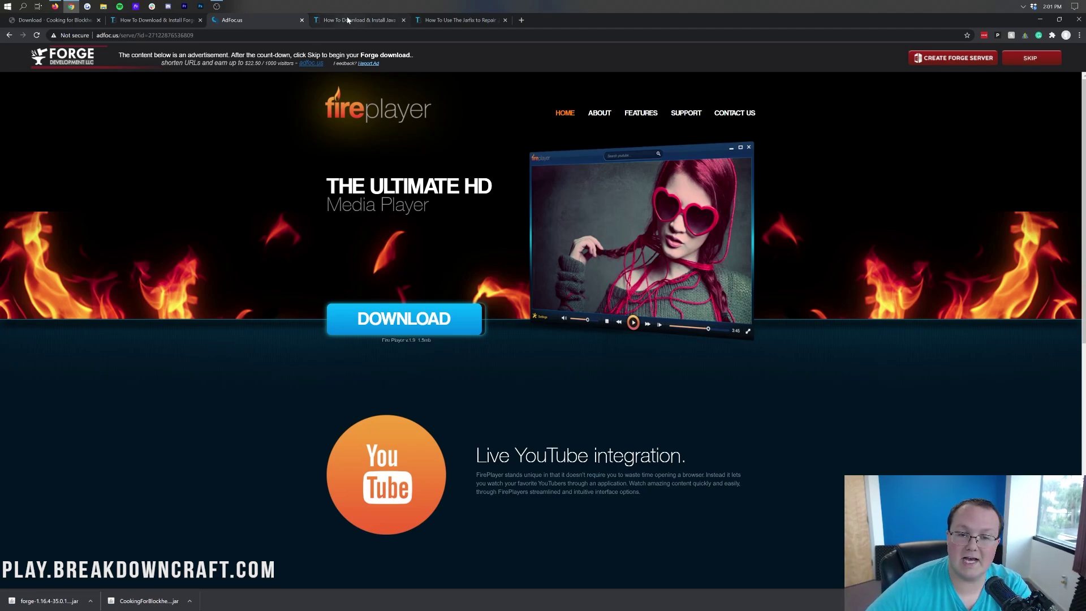
# Minimize the browser, move the Forge jar beside the mod jar, and refresh the desktop.
pyautogui.hotkey('ctrl', 'Tab')
pyautogui.click(1038, 21)
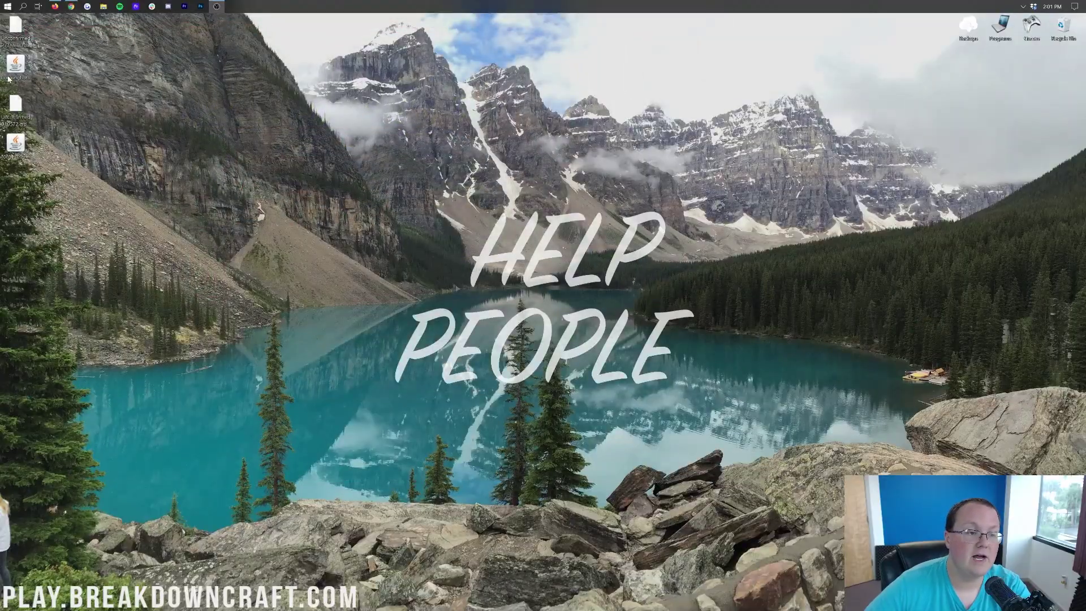
pyautogui.moveTo(15, 145); pyautogui.dragTo(396, 107)
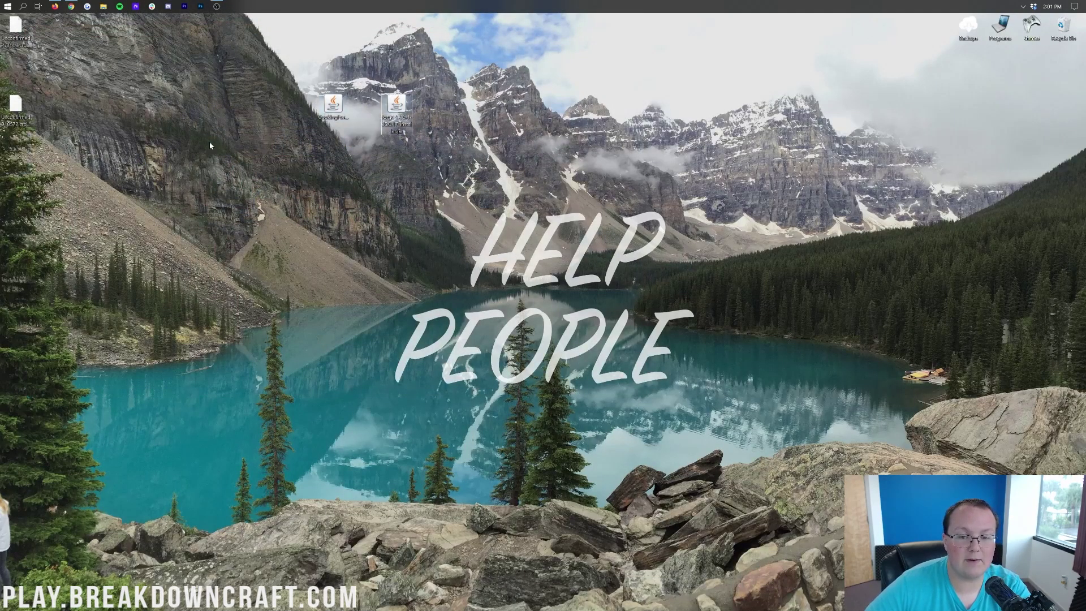
pyautogui.rightClick(214, 143)
pyautogui.click(237, 176)
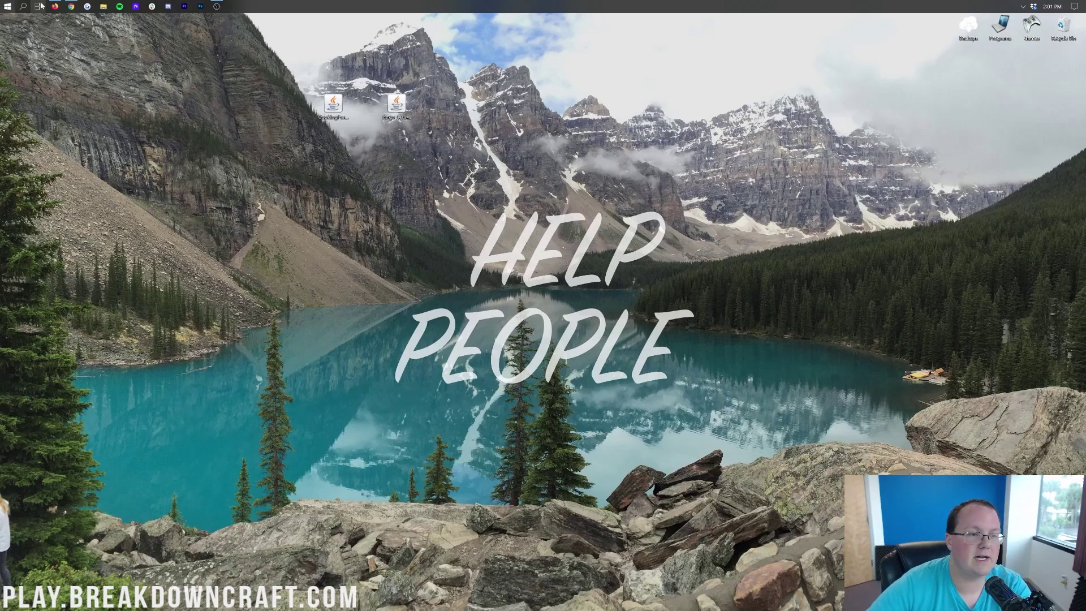
# Check the Downloads folder via Start search, then close it again.
pyautogui.click(8, 6)
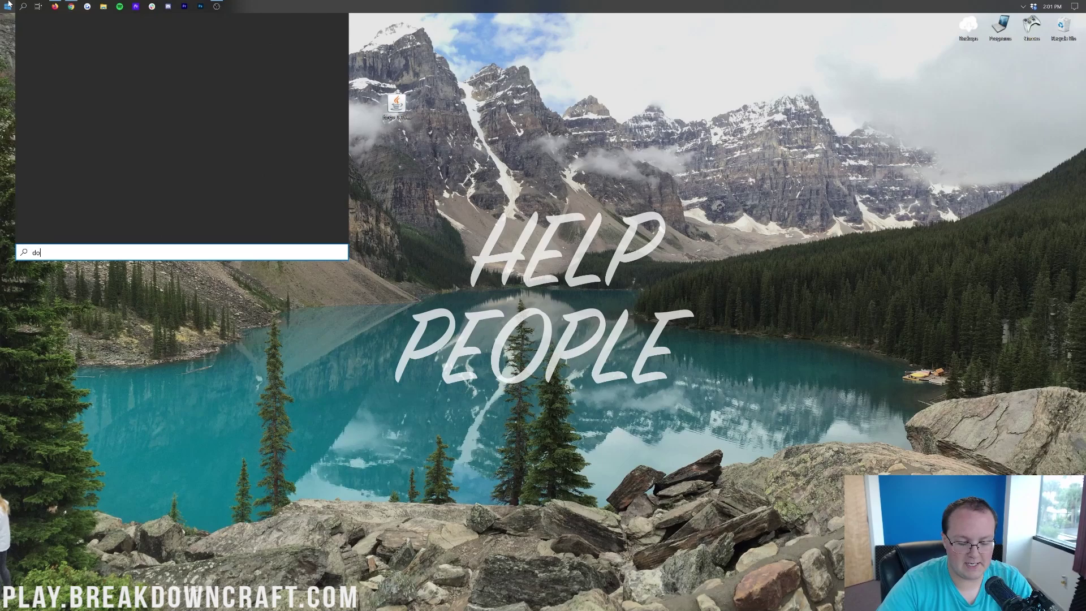
pyautogui.write('wnl')
pyautogui.click(56, 62)
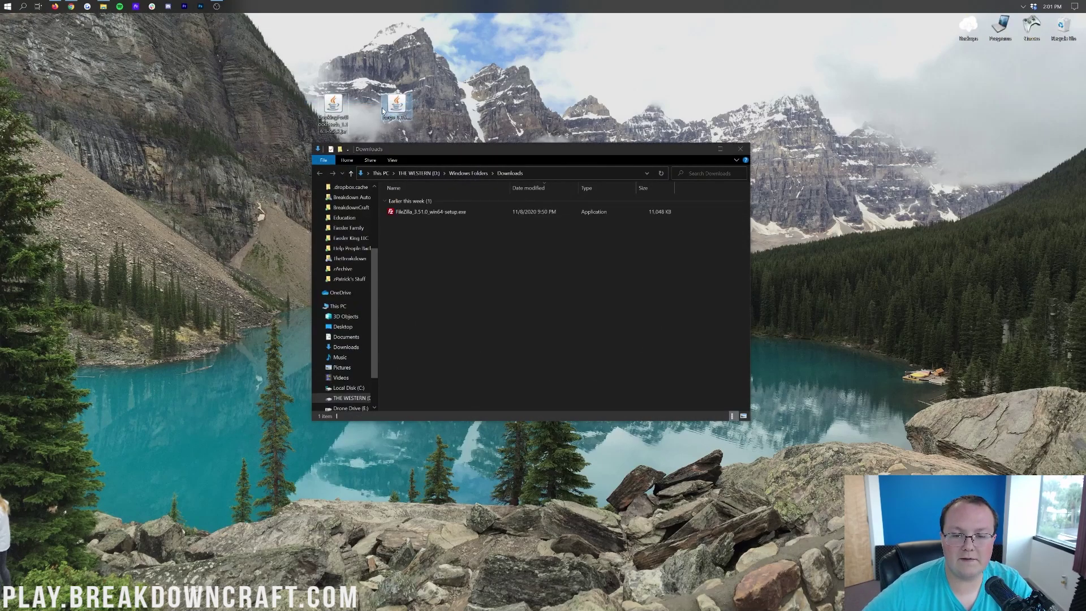
pyautogui.moveTo(384, 107); pyautogui.dragTo(424, 110)
pyautogui.click(740, 149)
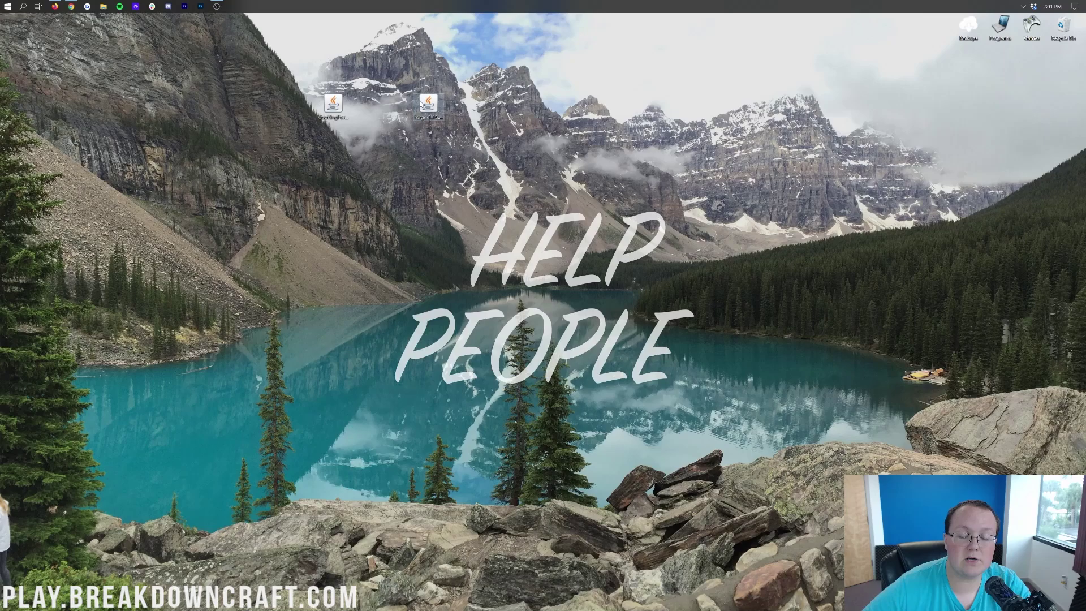
# Dismiss the Forge installer's Open with prompt without launching it and return to Chrome's Java guide.
pyautogui.rightClick(429, 100)
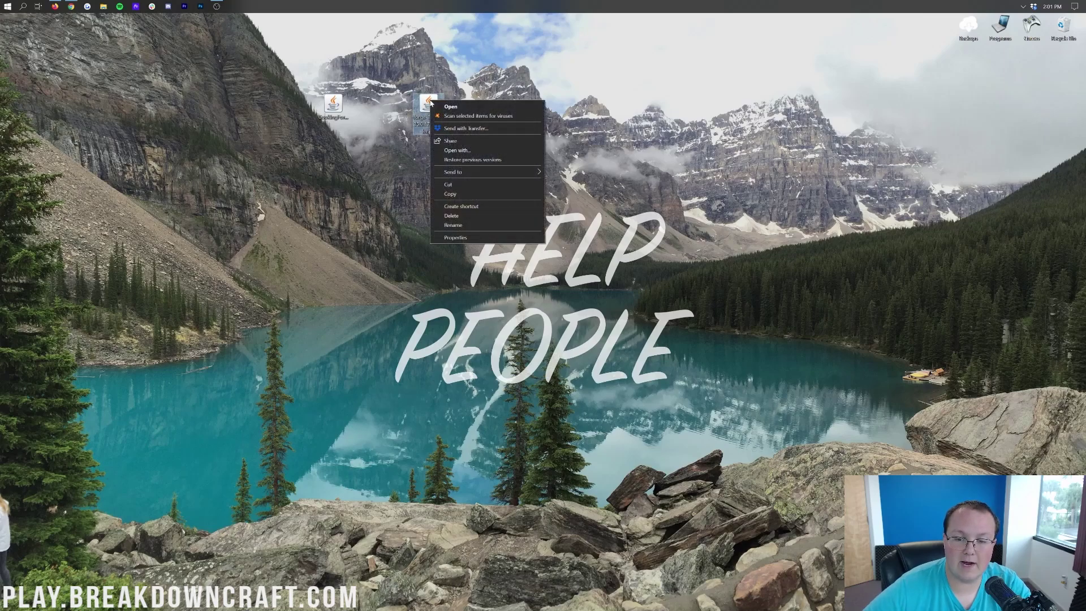
pyautogui.click(457, 150)
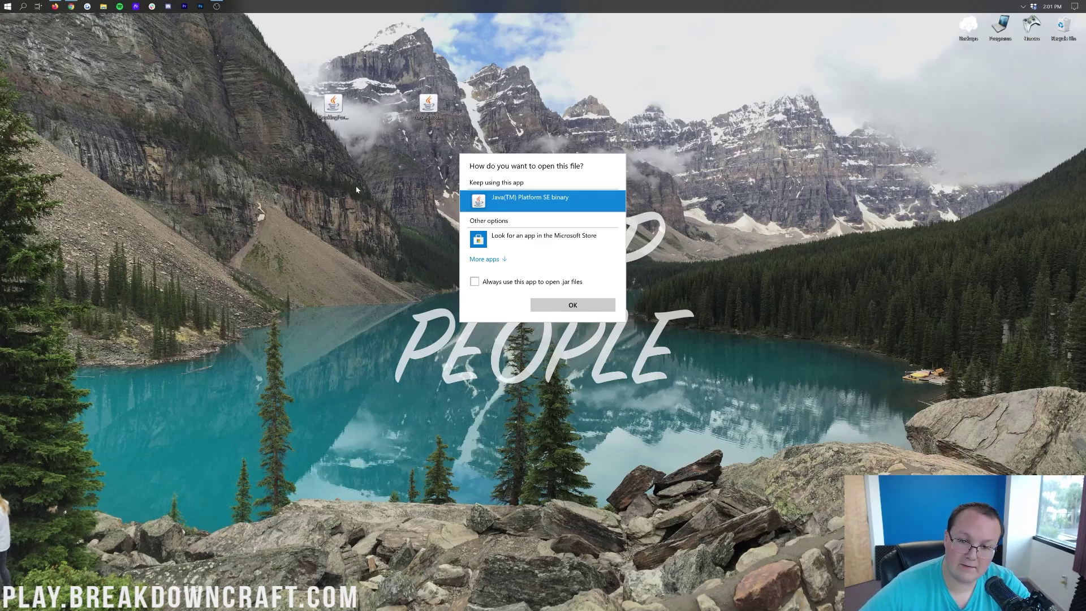
pyautogui.click(337, 140)
pyautogui.click(428, 105)
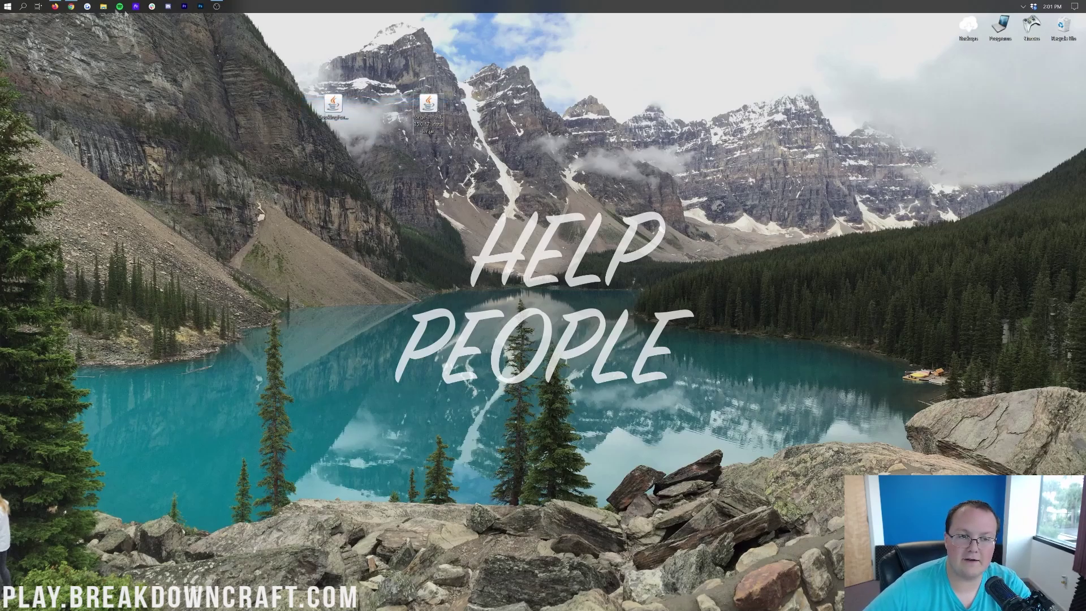
pyautogui.click(76, 6)
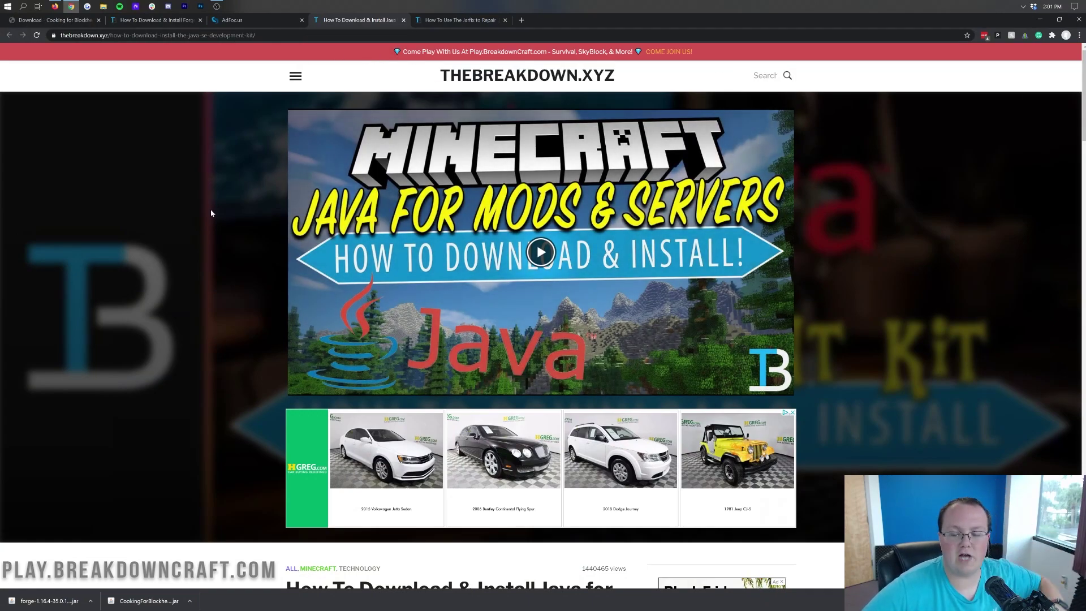
# Read through the Java installation article.
pyautogui.scroll(-6, 585, 300)
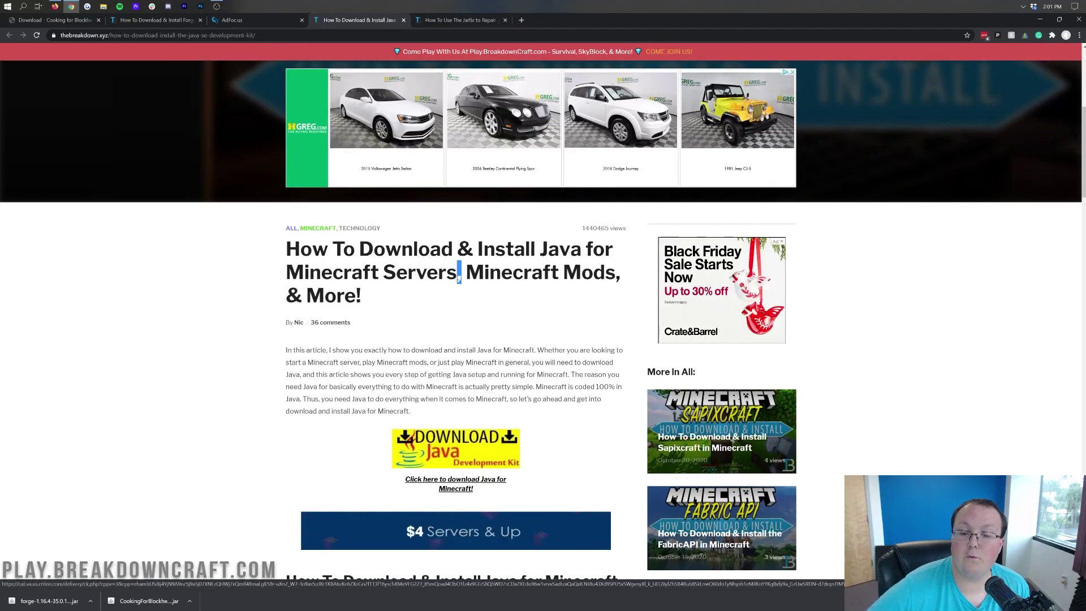
pyautogui.moveTo(460, 268); pyautogui.dragTo(626, 267)
pyautogui.click(626, 267)
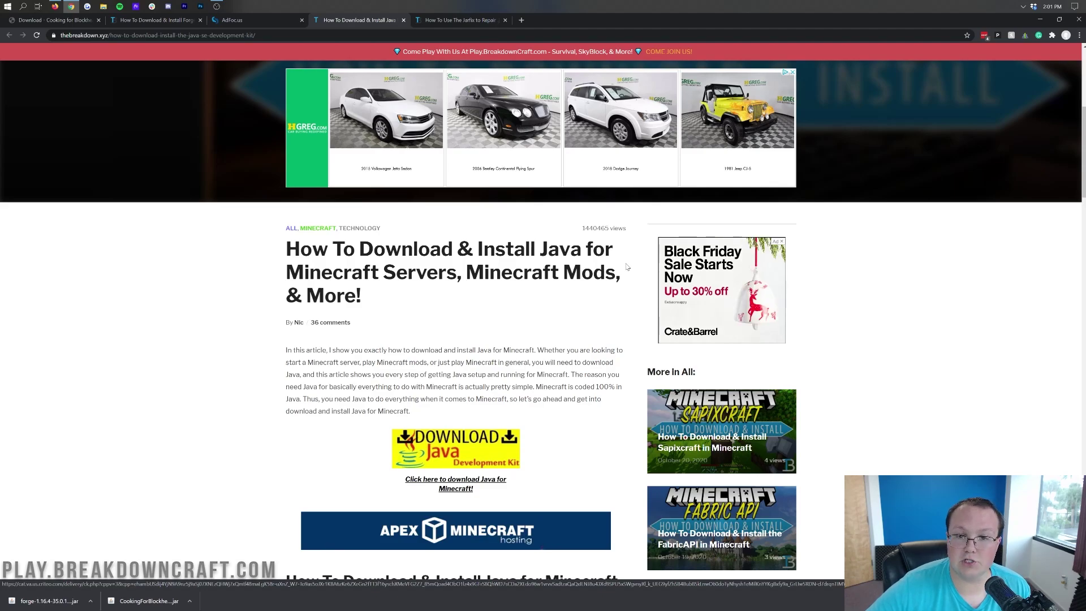
pyautogui.scroll(-15, 627, 267)
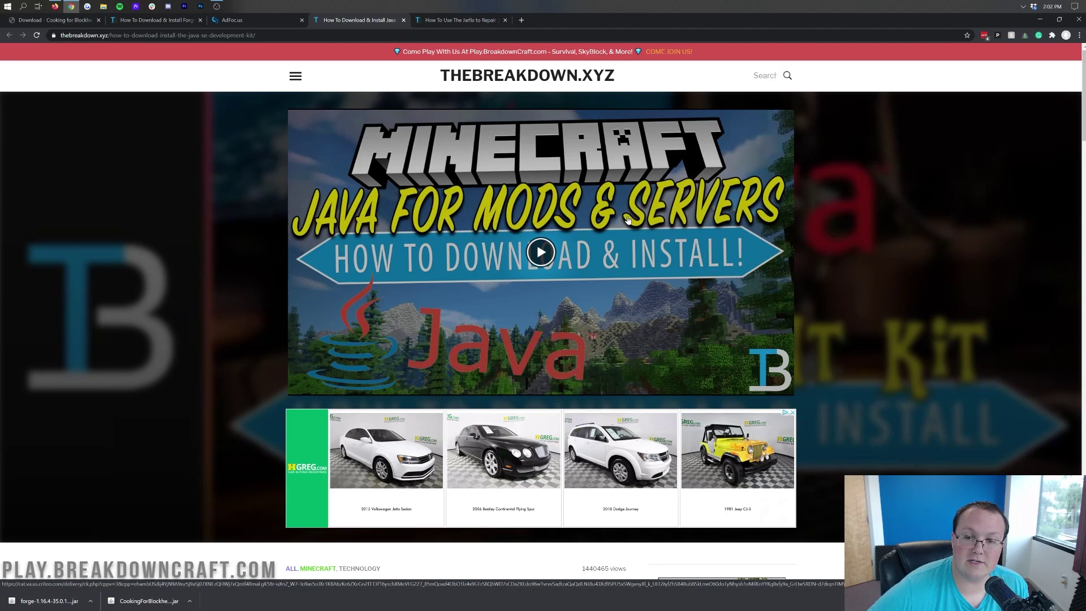
# Skim the Jarfix guide on repairing .jar file associations.
pyautogui.click(449, 21)
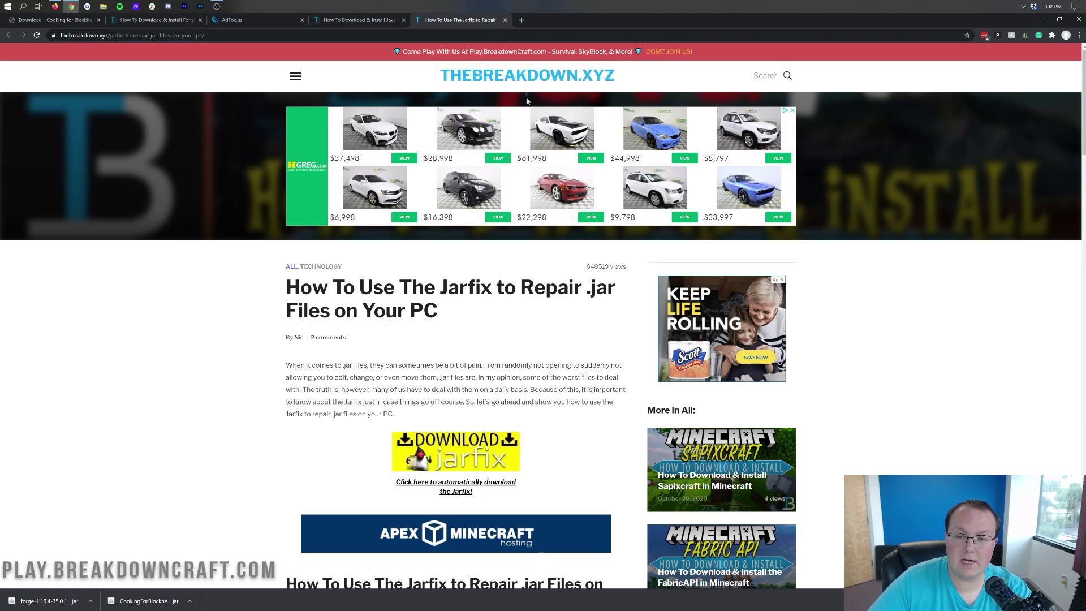
pyautogui.scroll(-1, 464, 315)
pyautogui.scroll(1, 465, 305)
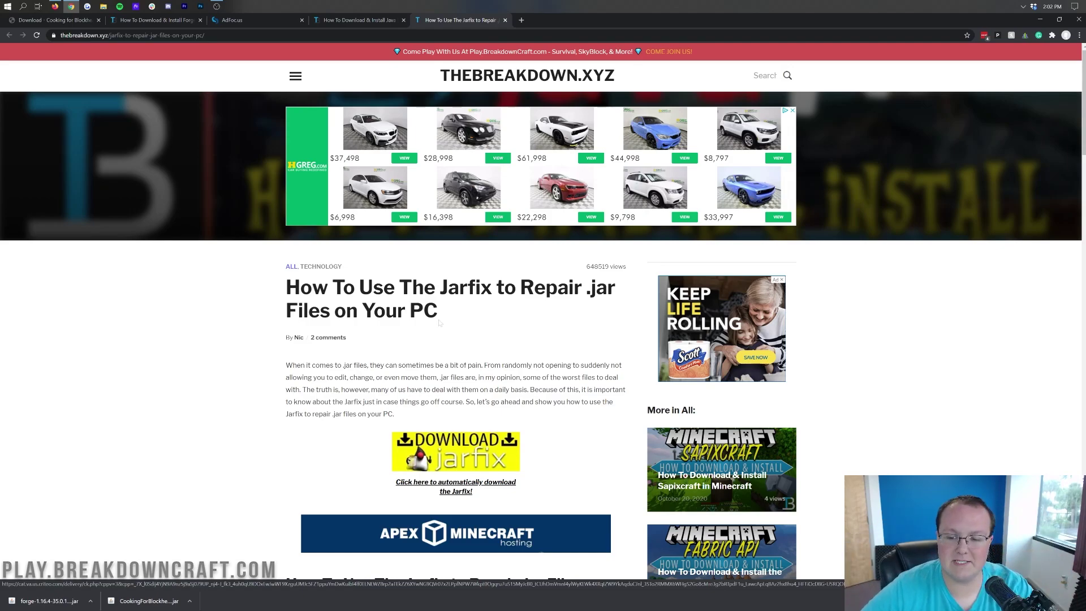
pyautogui.scroll(-2, 543, 317)
pyautogui.scroll(2, 542, 317)
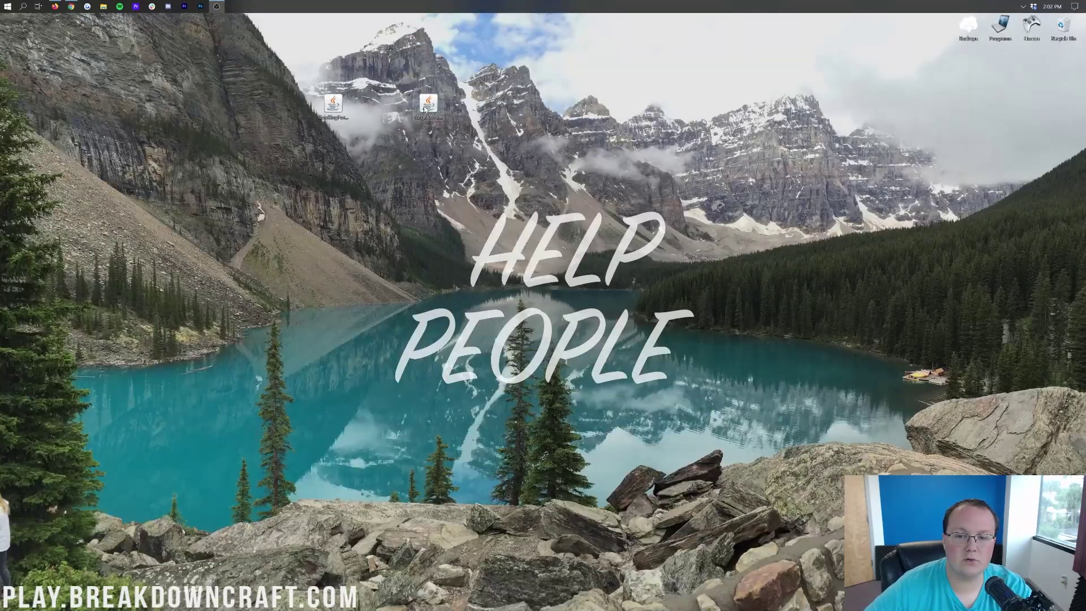
# Open the Forge installer with Java, install the client, and close it once finished.
pyautogui.rightClick(423, 107)
pyautogui.click(451, 156)
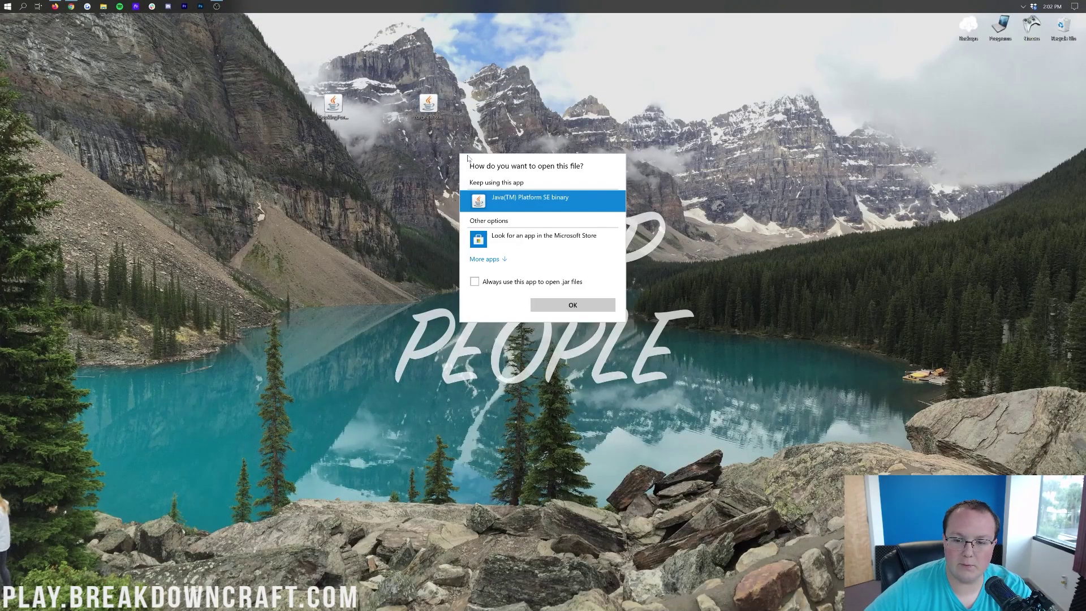
pyautogui.click(557, 305)
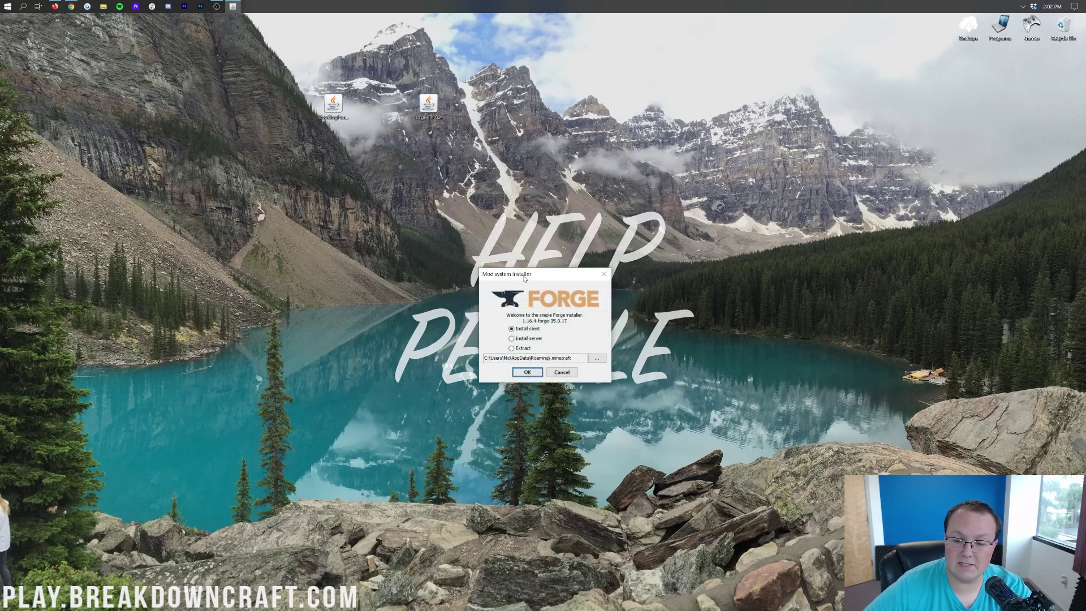
pyautogui.click(526, 329)
pyautogui.click(526, 372)
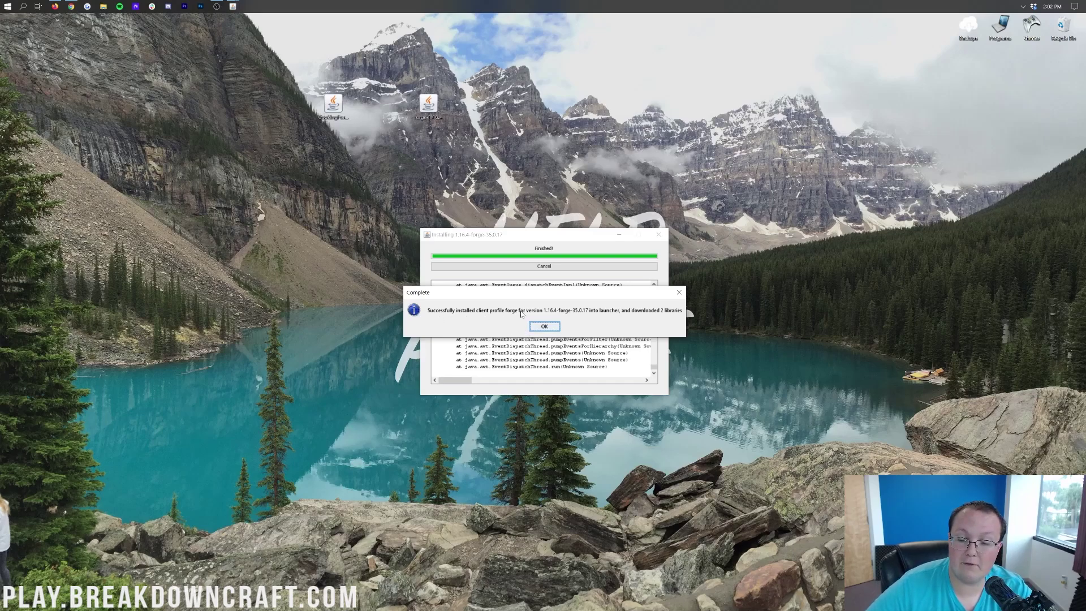
pyautogui.click(544, 326)
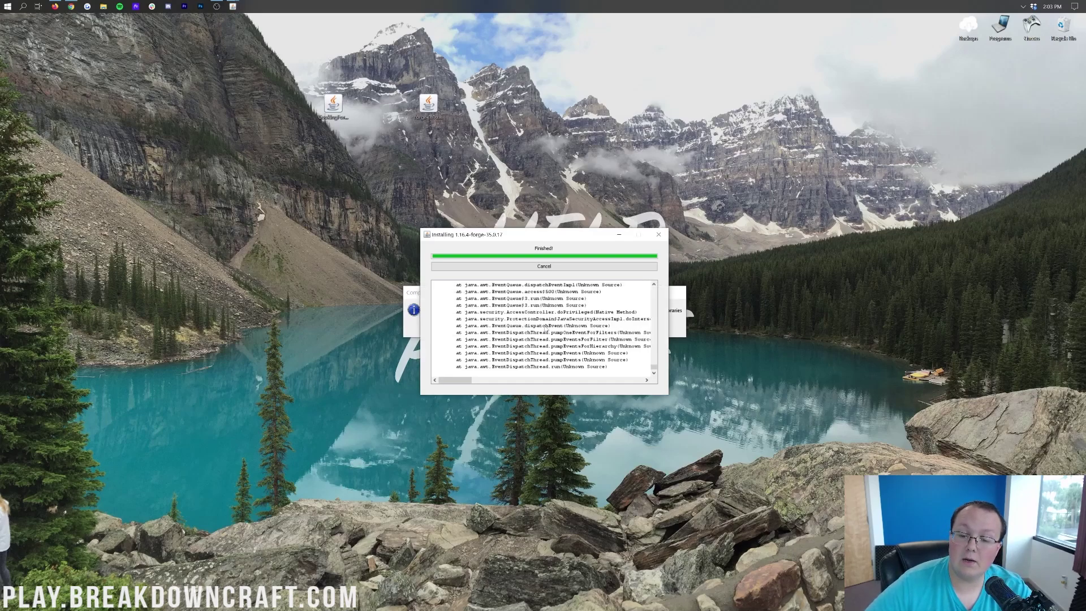
pyautogui.click(333, 105)
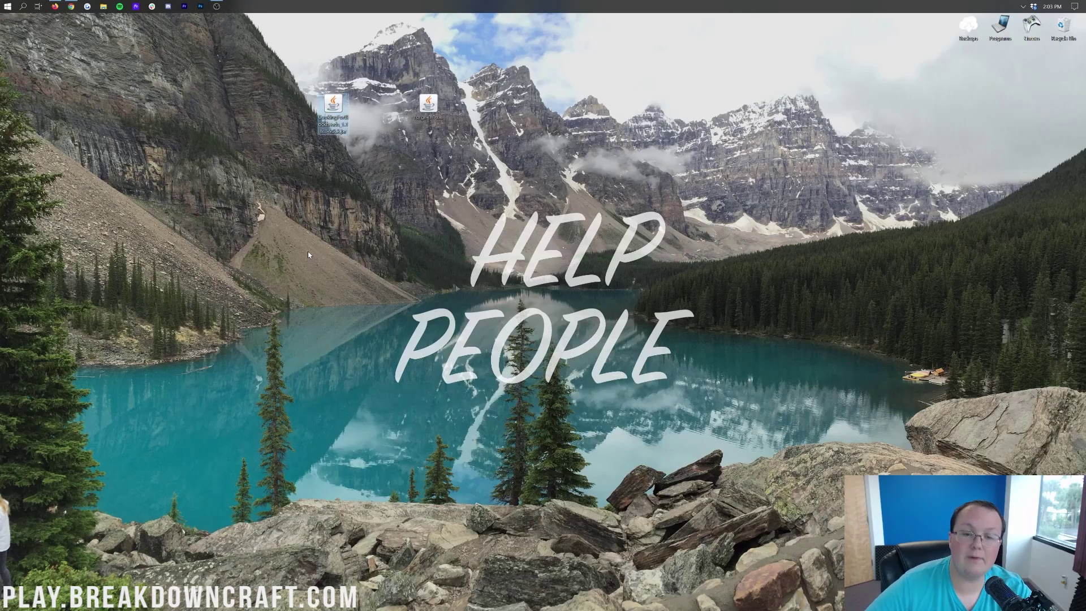
# Launch Minecraft Launcher via a 'min' search and keep the forge 1.16.4-forge-35.0.17 installation selected.
pyautogui.click(5, 5)
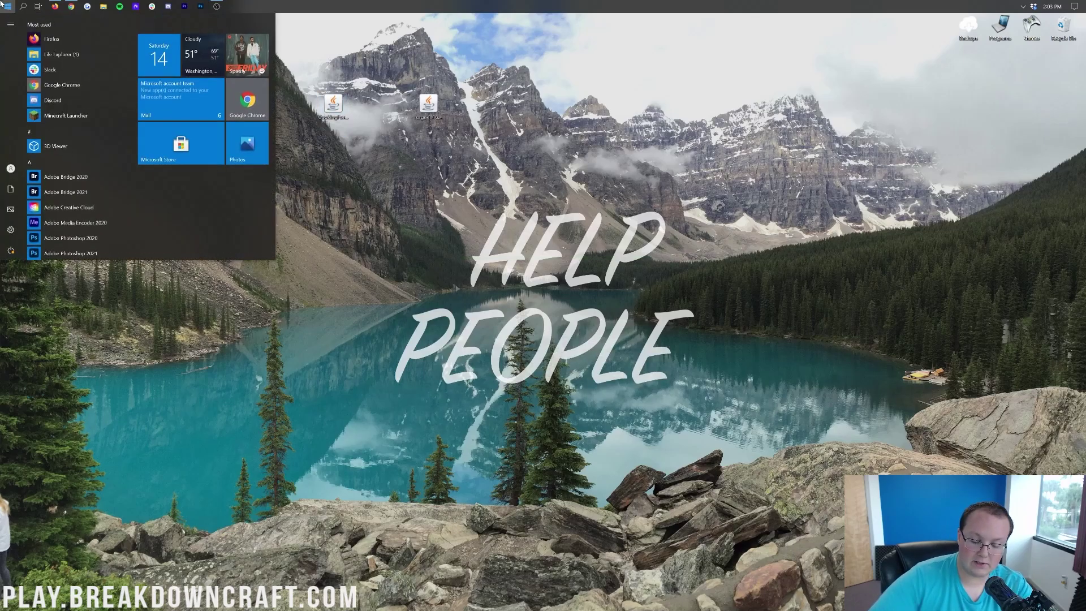
pyautogui.write('min')
pyautogui.press('Return')
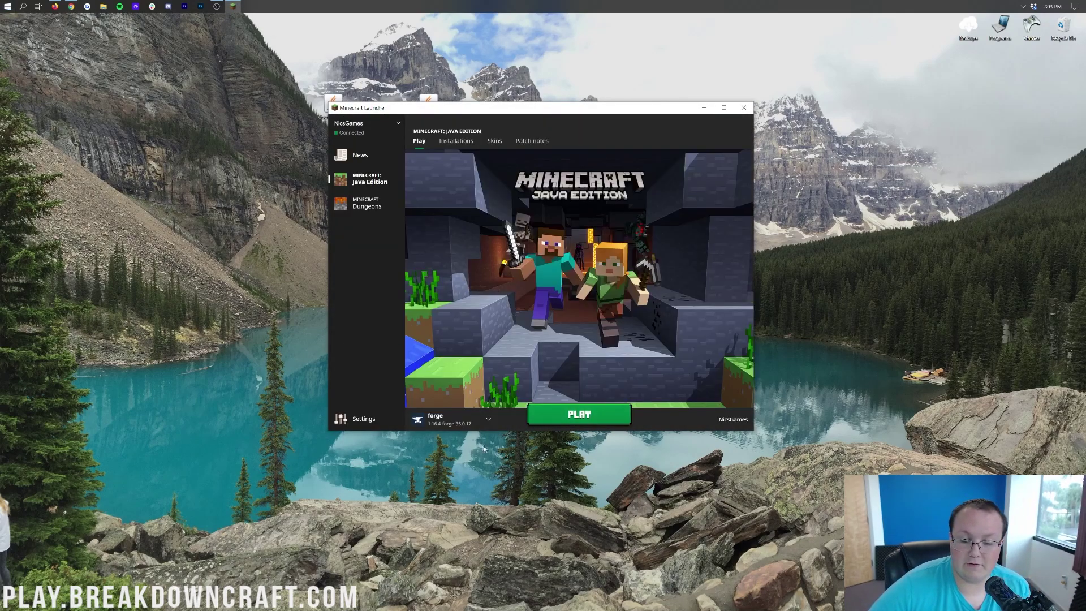
pyautogui.click(488, 419)
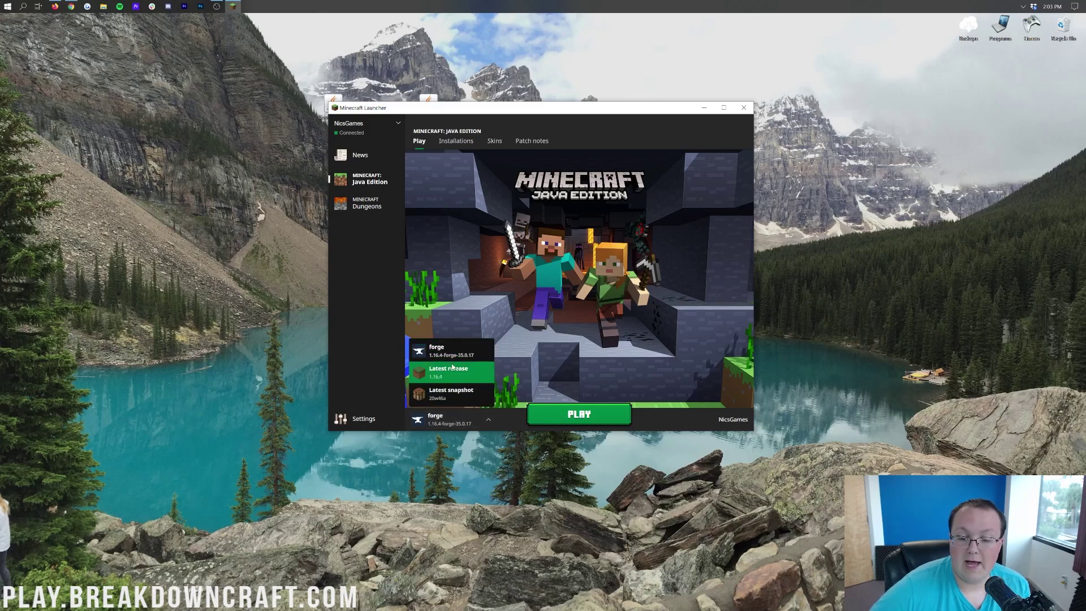
pyautogui.press('Escape')
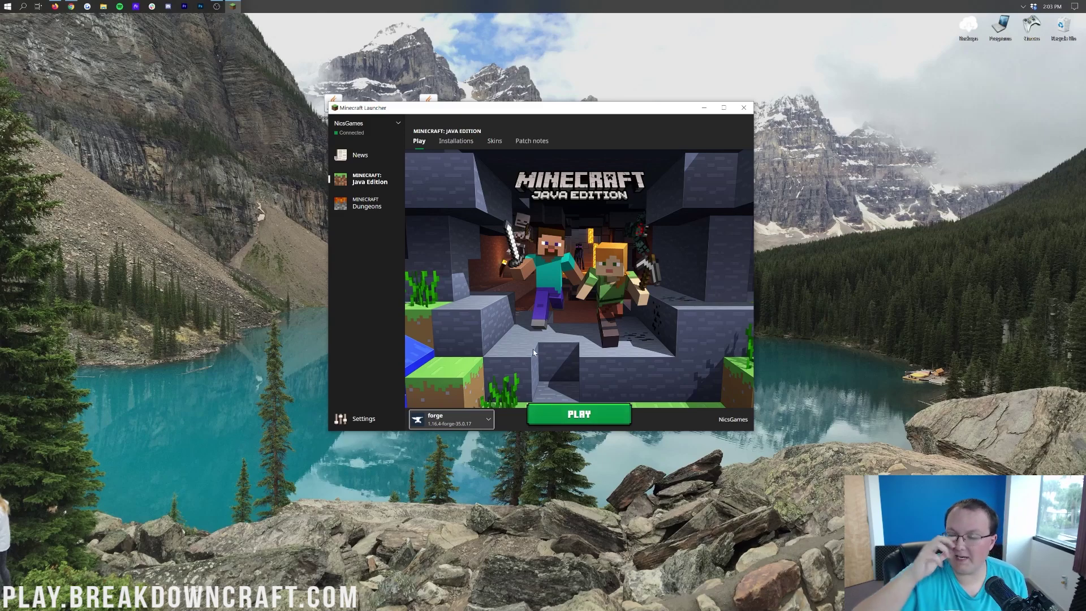
pyautogui.click(487, 419)
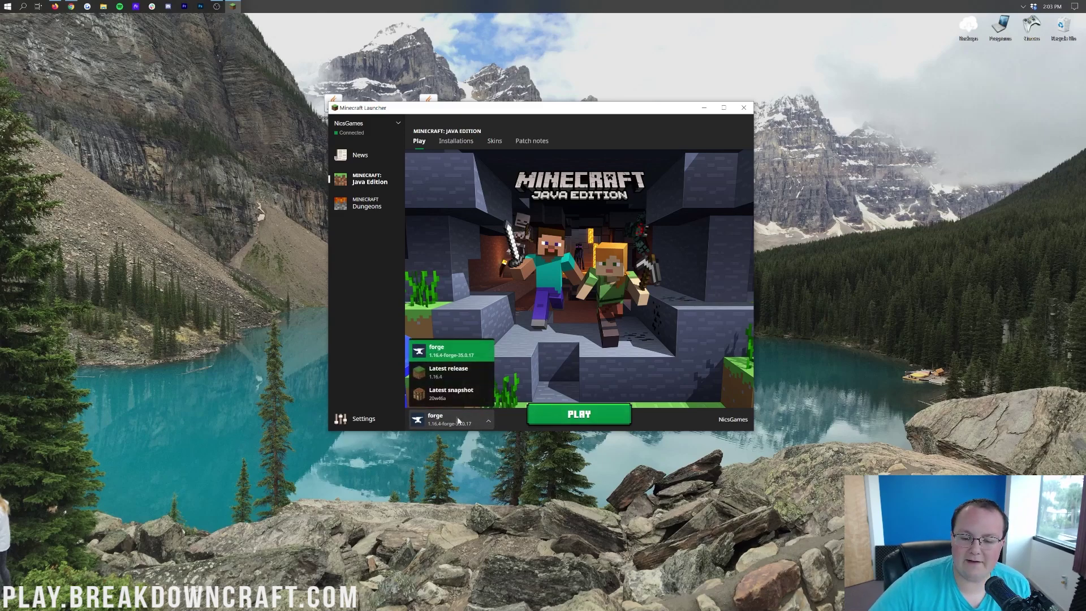
pyautogui.click(452, 354)
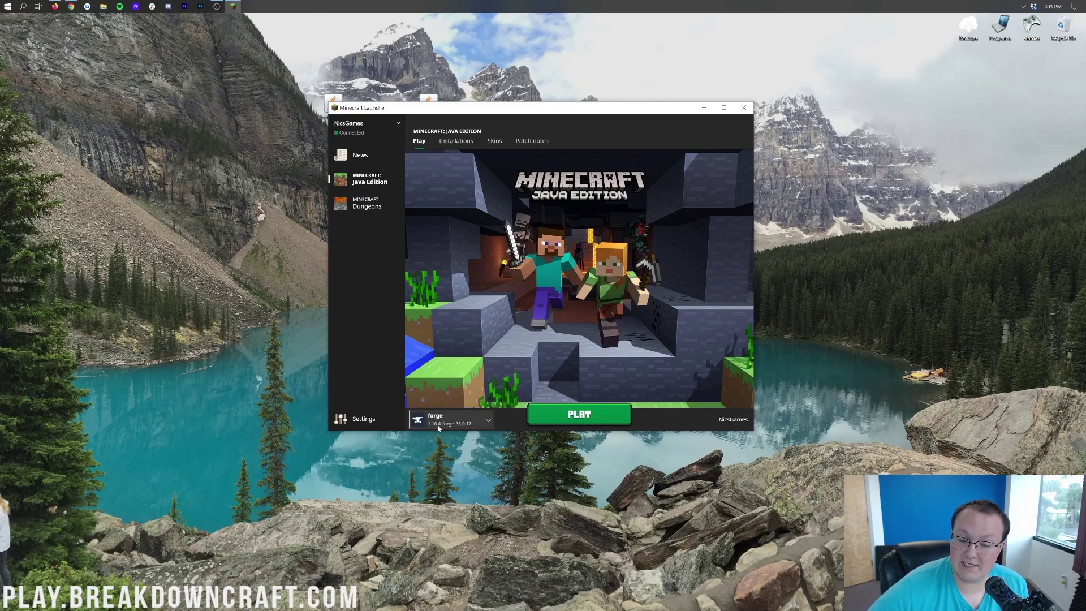
# Create installation 'Play.BreakdownCraft.com' using release 1.16.4-forge-35.0.17 at 1920x1080 resolution.
pyautogui.click(455, 142)
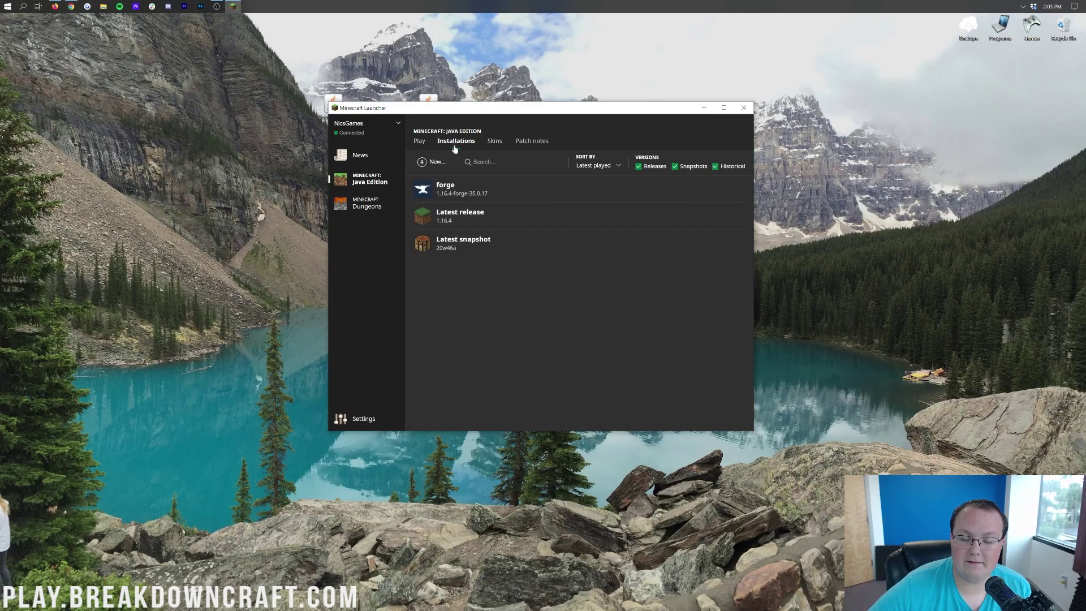
pyautogui.click(433, 161)
pyautogui.click(540, 198)
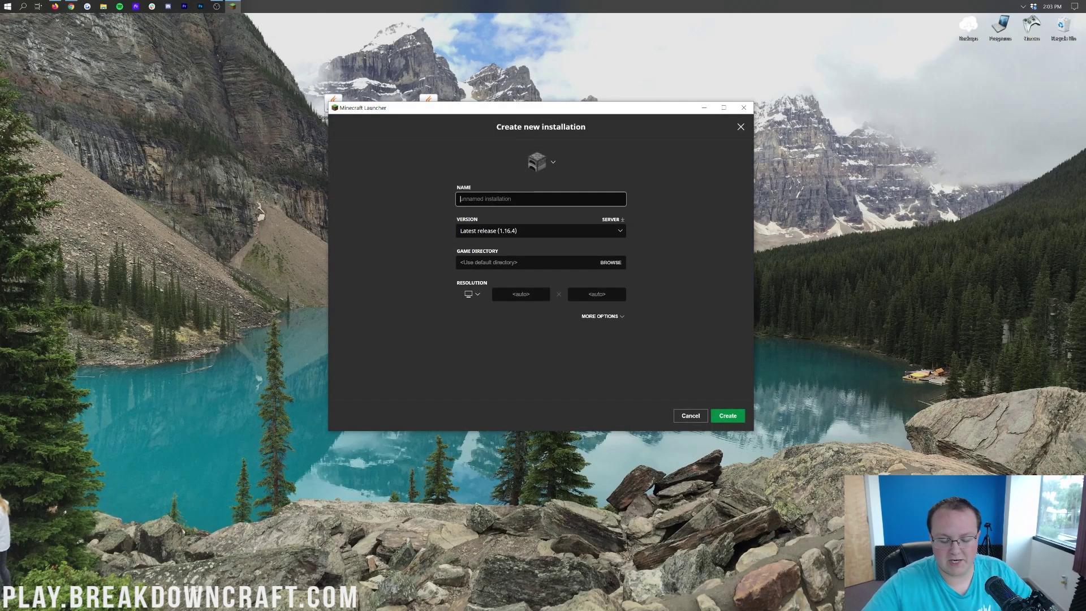
pyautogui.write('Play.Break')
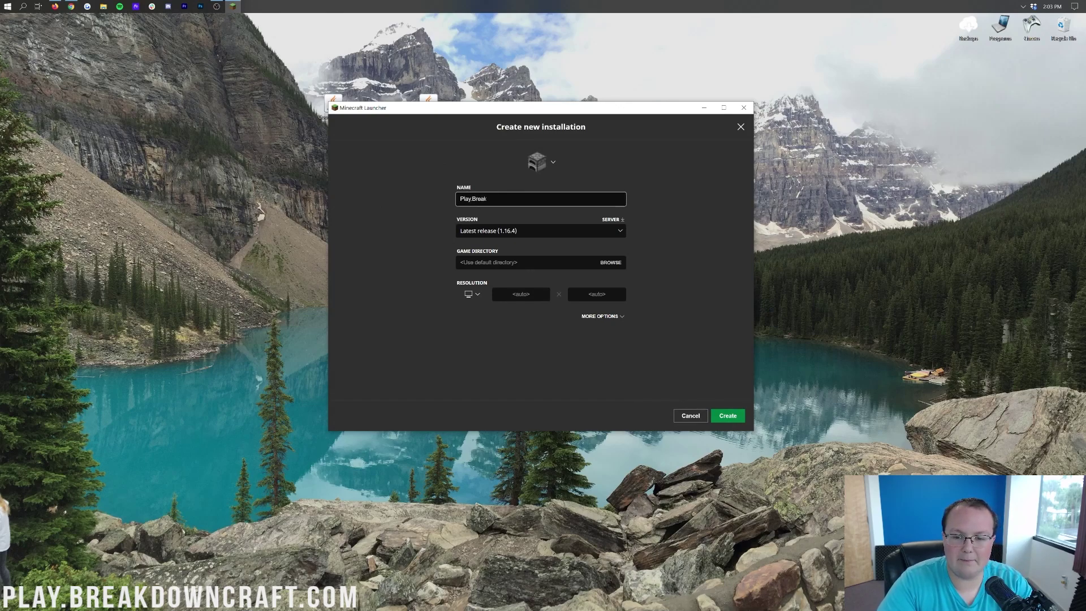
pyautogui.write('downCraft.com')
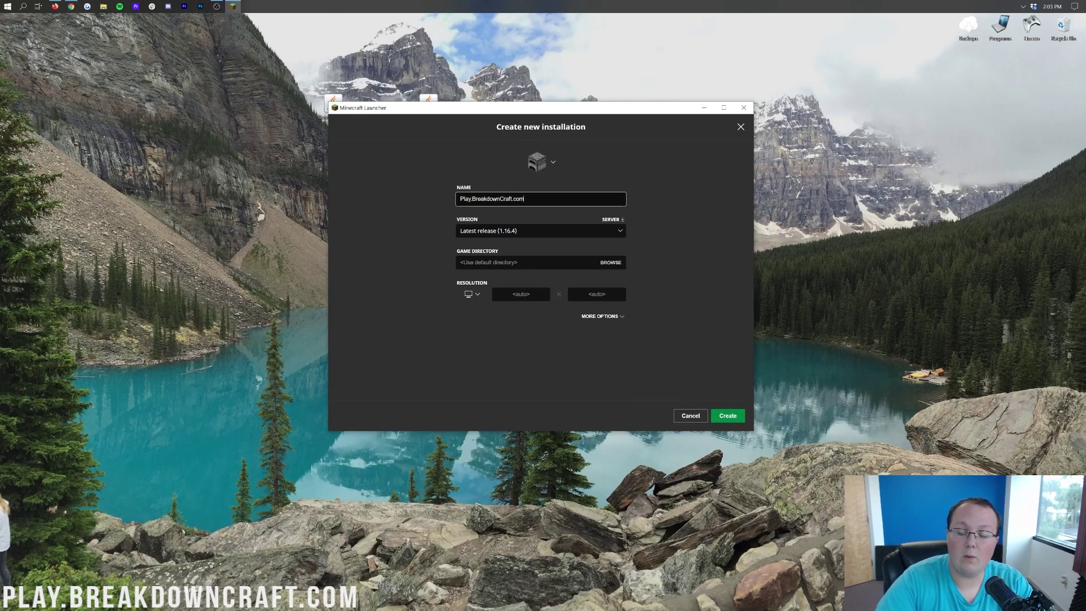
pyautogui.hotkey('ctrl', 'a')
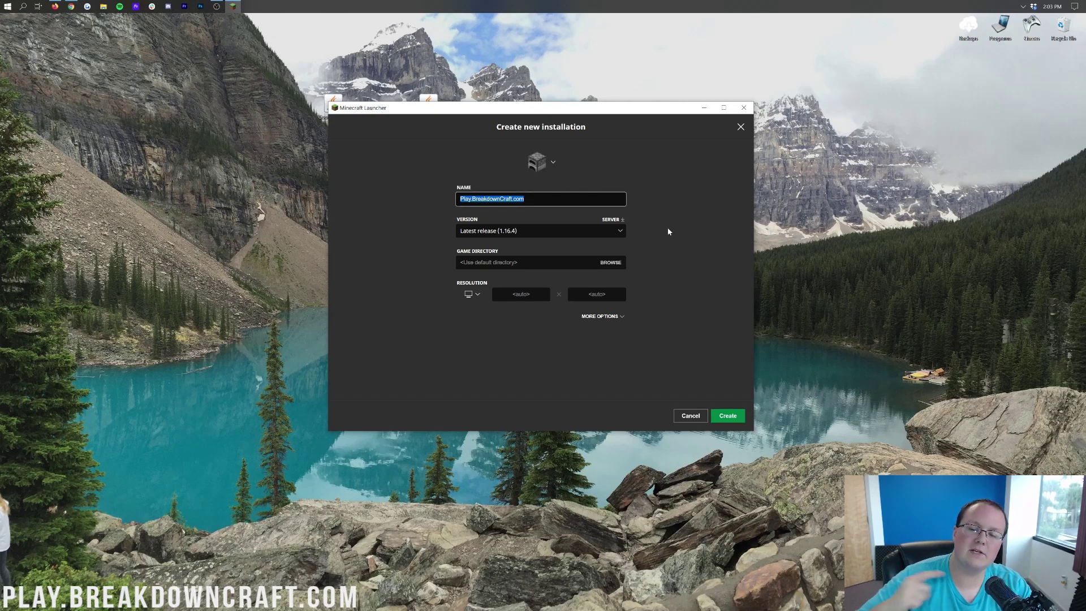
pyautogui.click(423, 224)
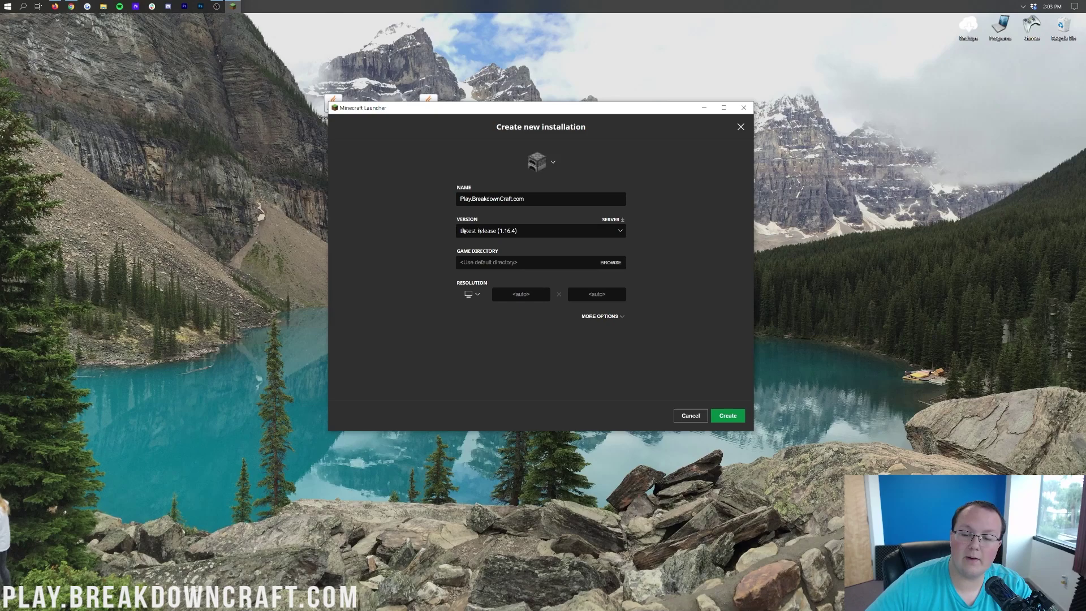
pyautogui.click(536, 235)
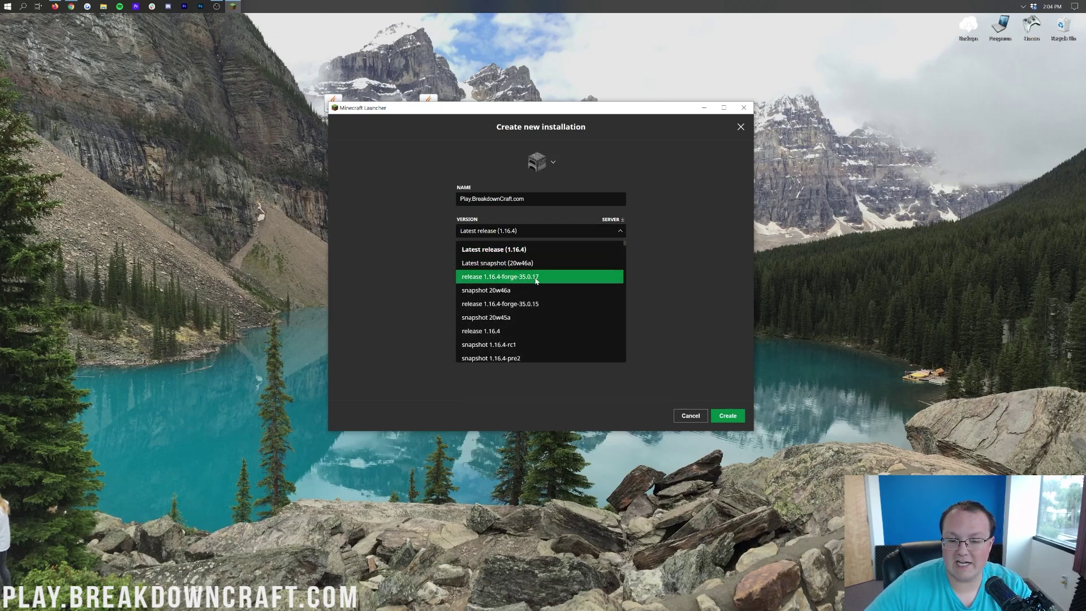
pyautogui.click(513, 277)
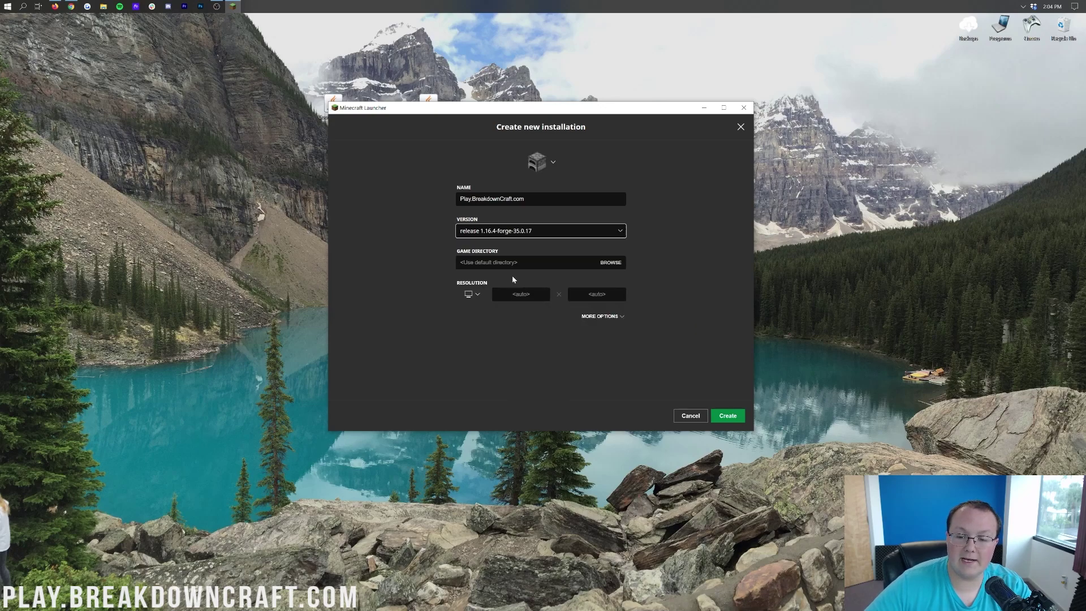
pyautogui.click(472, 294)
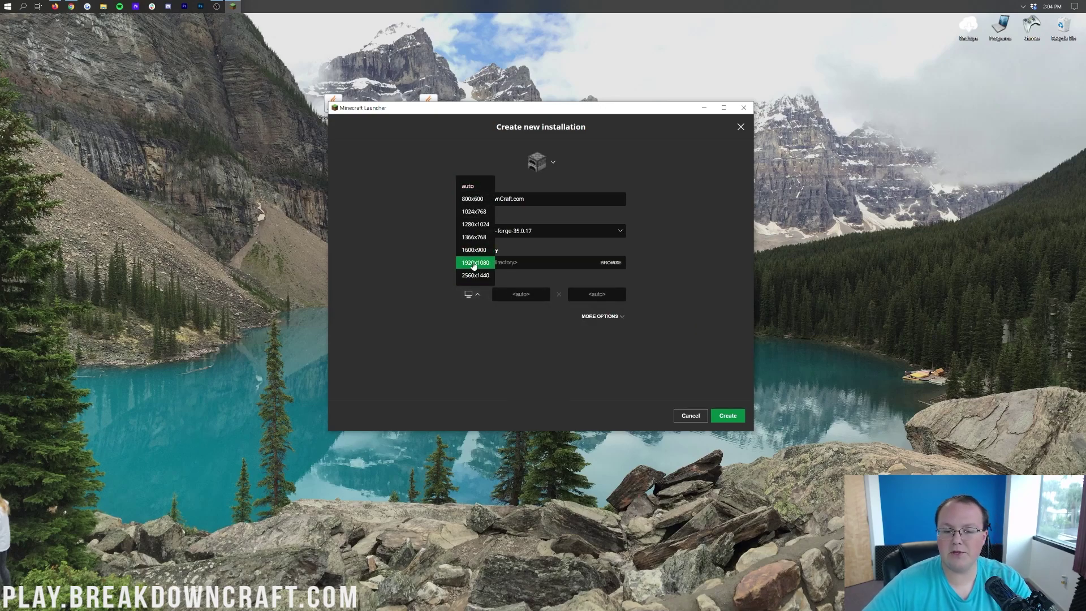
pyautogui.click(474, 263)
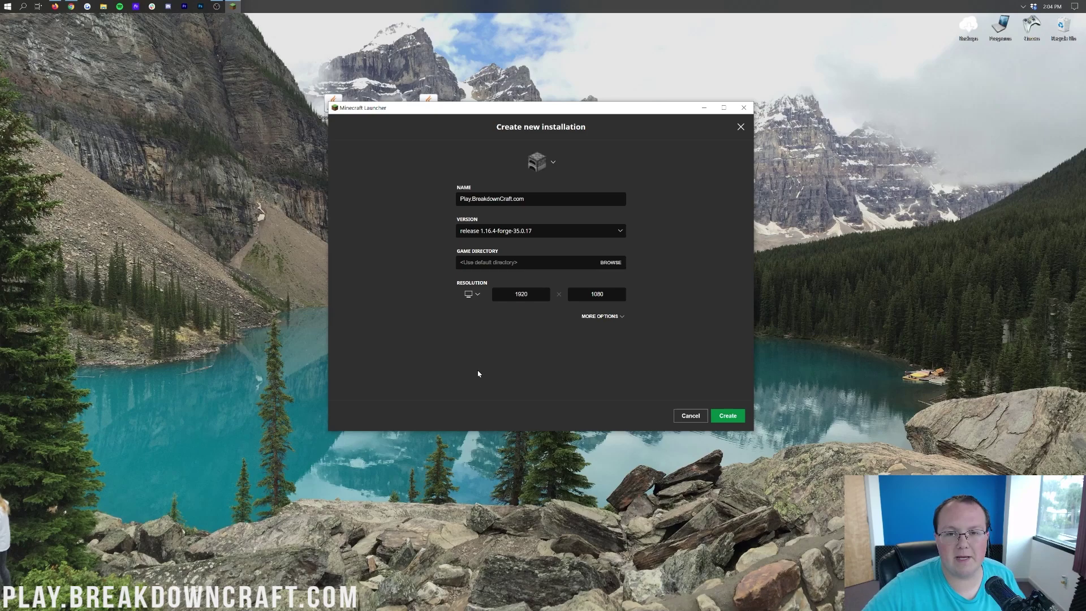
pyautogui.click(726, 417)
pyautogui.moveTo(444, 281)
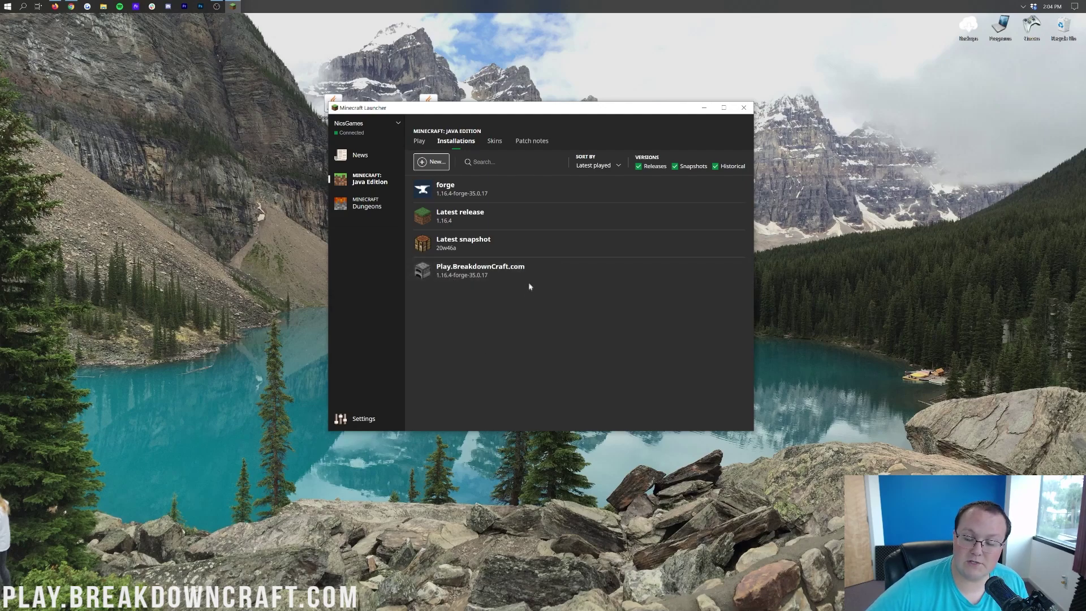
# Play the Play.BreakdownCraft.com installation until the Forge 35.0.17 main menu loads with 2 mods.
pyautogui.click(720, 276)
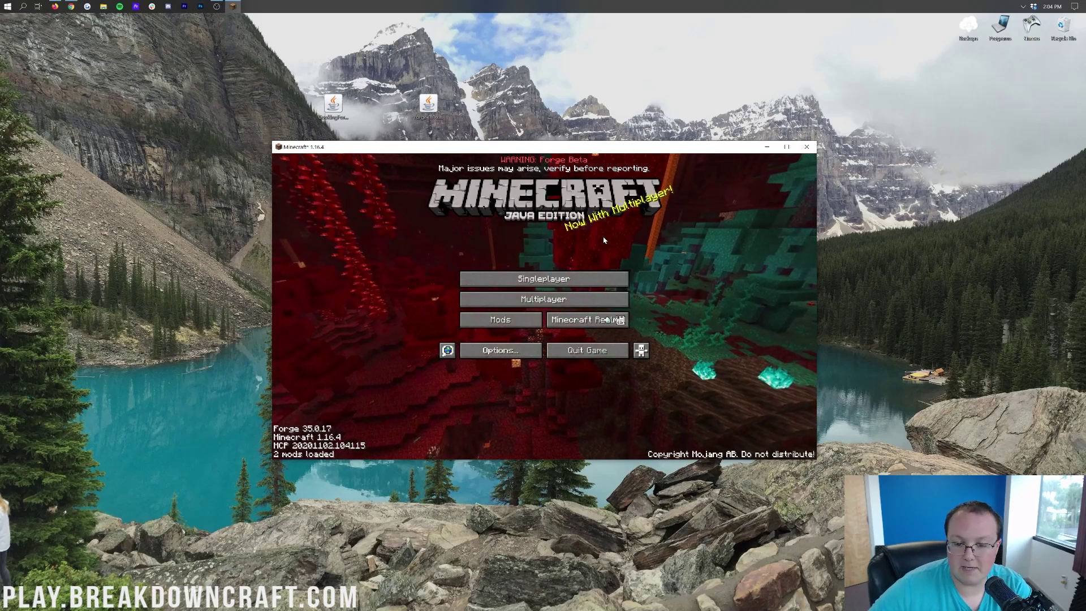
# Review the loaded mods list, then open the mods folder in the file browser.
pyautogui.click(485, 322)
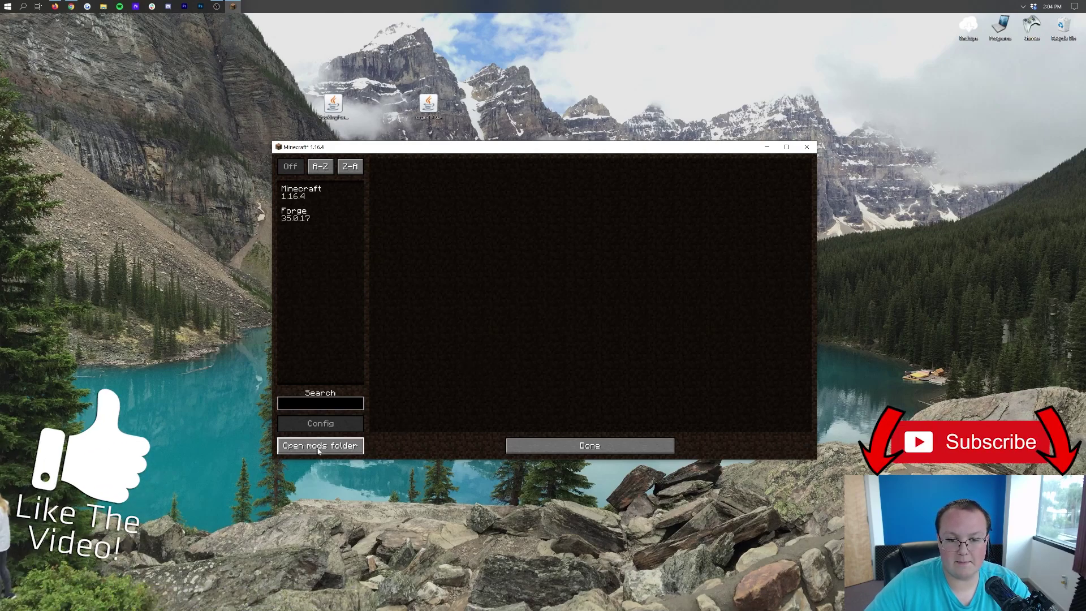
pyautogui.click(589, 445)
pyautogui.click(492, 319)
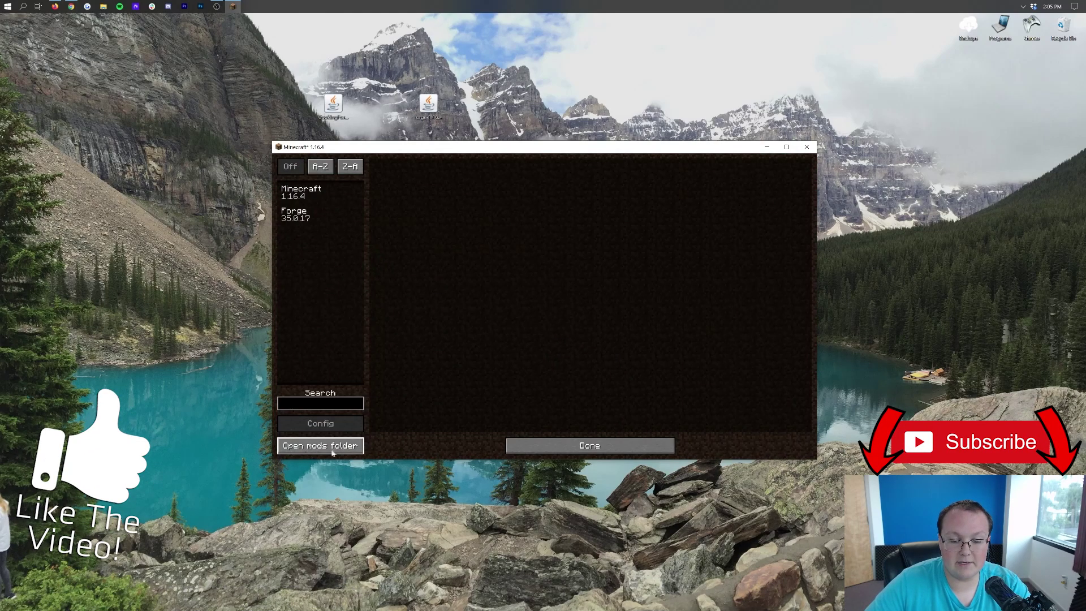
pyautogui.click(309, 446)
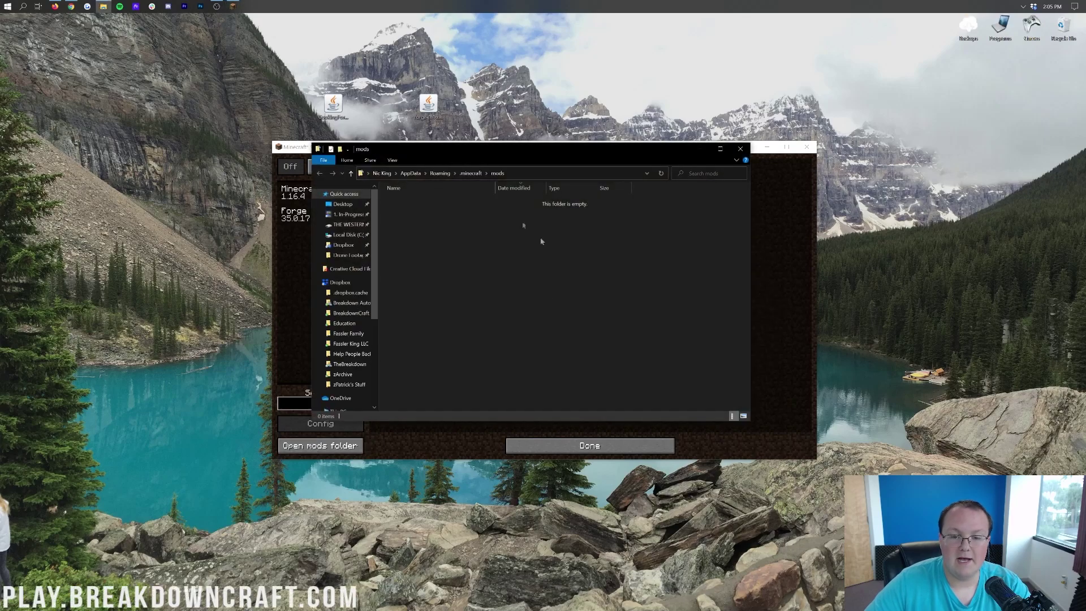
# Move the CookingForBlockheads jar from the desktop into the mods folder.
pyautogui.click(333, 106)
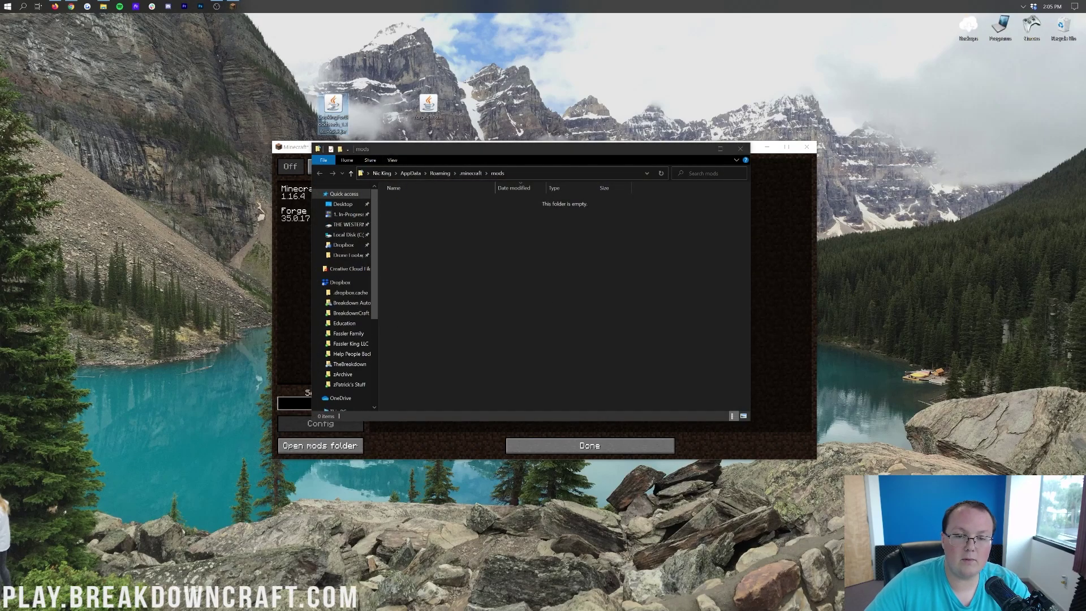
pyautogui.moveTo(333, 107); pyautogui.dragTo(331, 110)
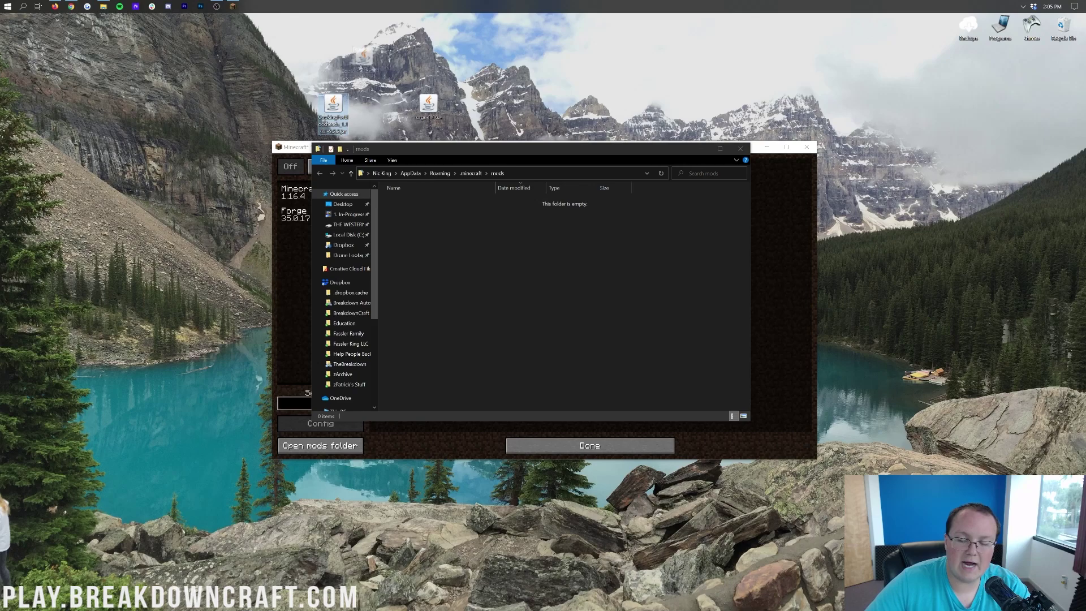
pyautogui.moveTo(619, 250); pyautogui.dragTo(472, 246)
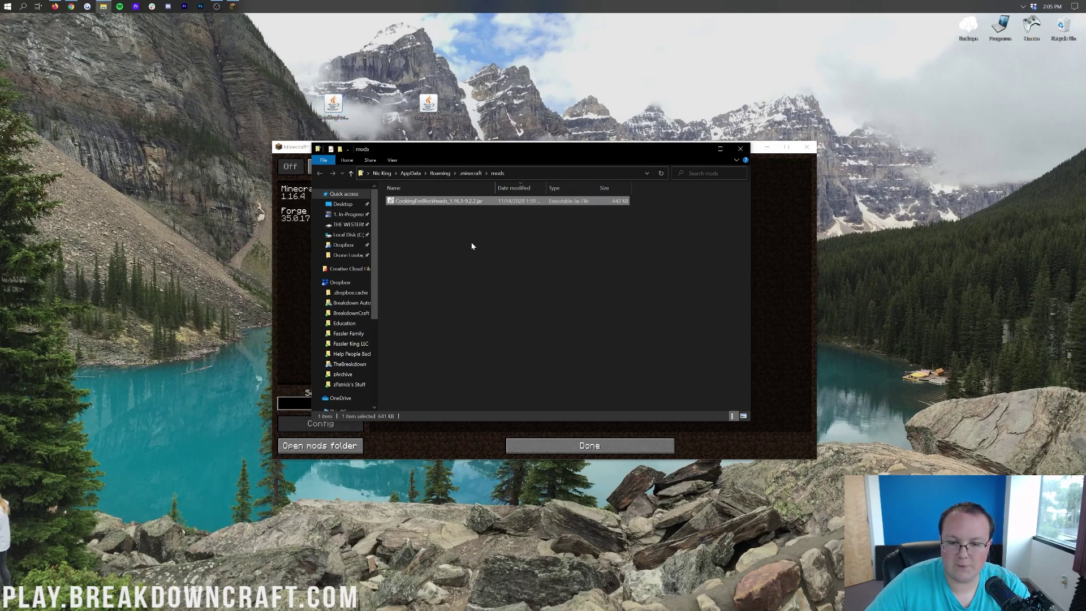
pyautogui.click(752, 262)
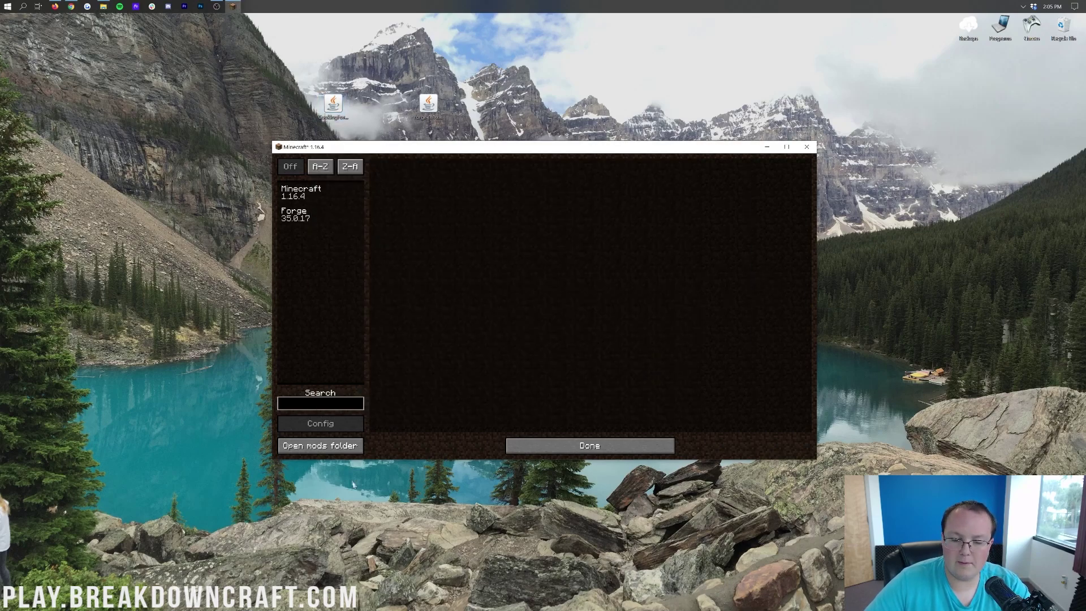
pyautogui.click(338, 446)
pyautogui.moveTo(315, 117); pyautogui.dragTo(571, 285)
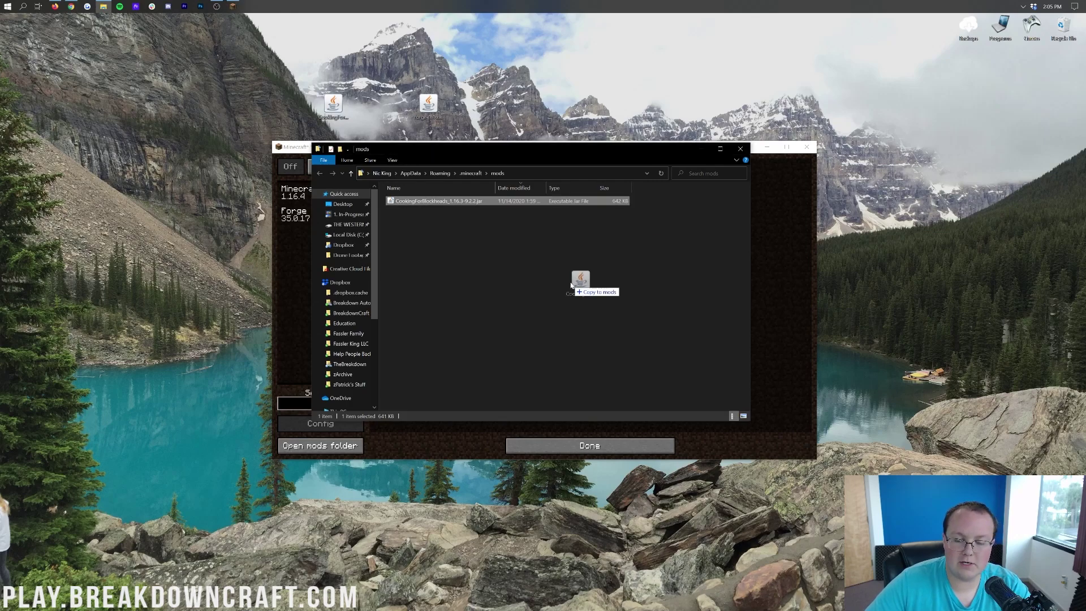
pyautogui.click(335, 104)
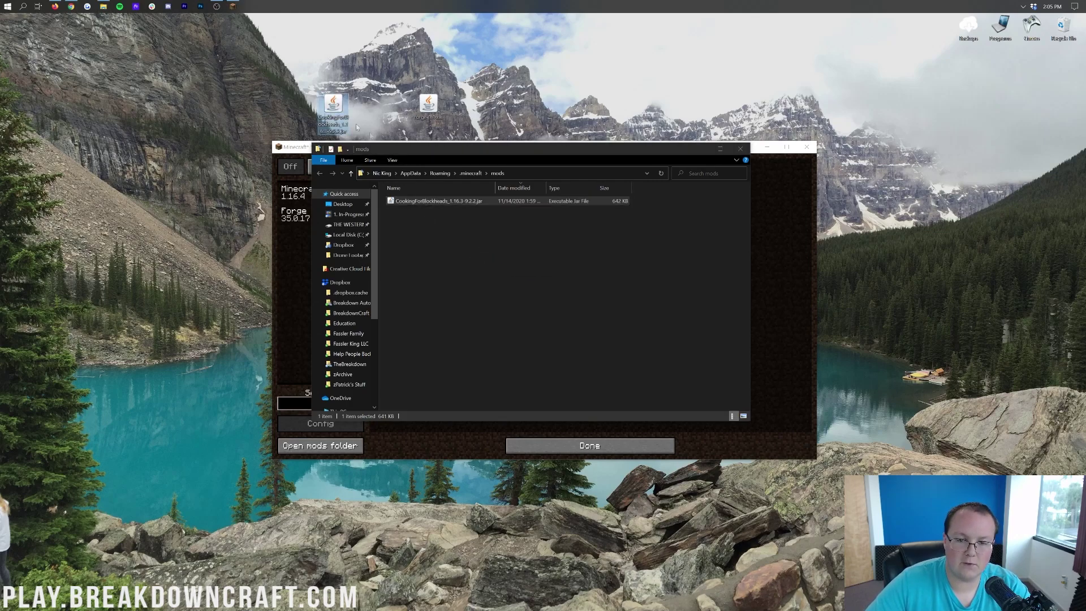
pyautogui.click(786, 314)
# Recheck the Mods list and return to the main menu.
pyautogui.click(590, 446)
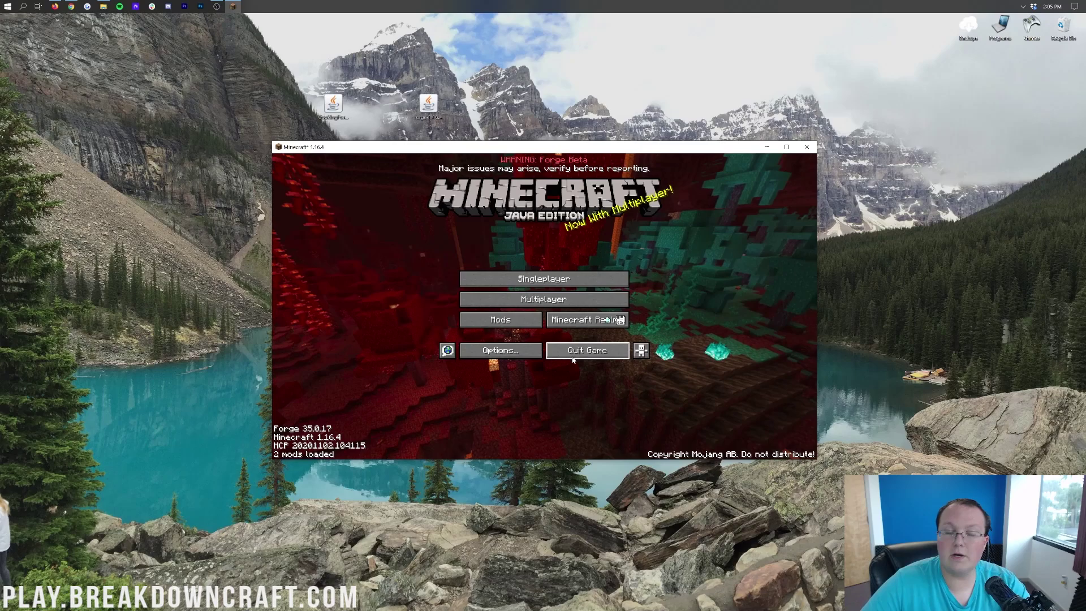
pyautogui.click(508, 319)
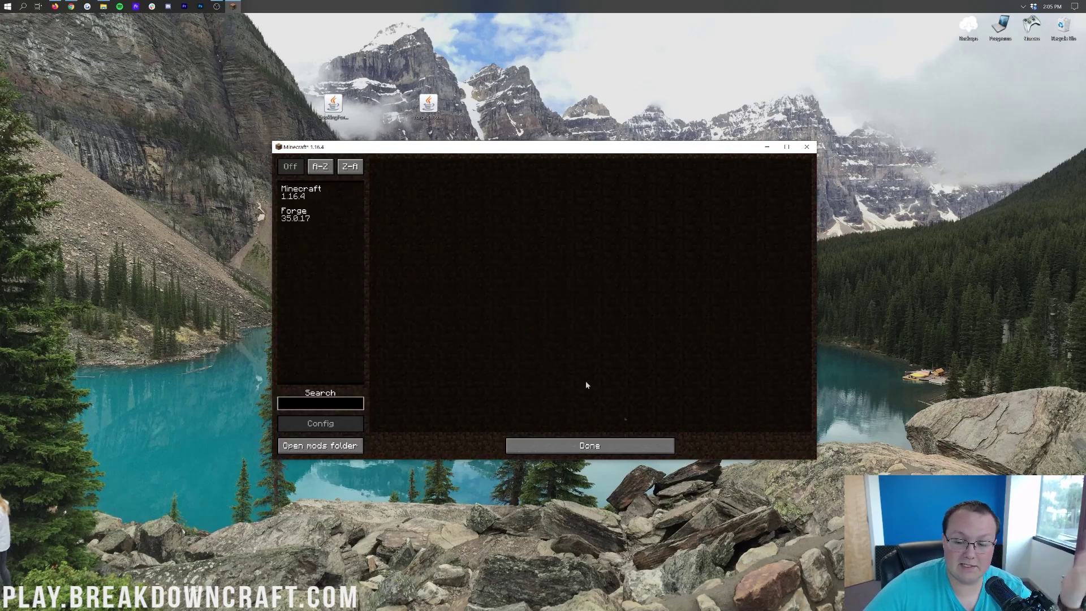
pyautogui.click(589, 446)
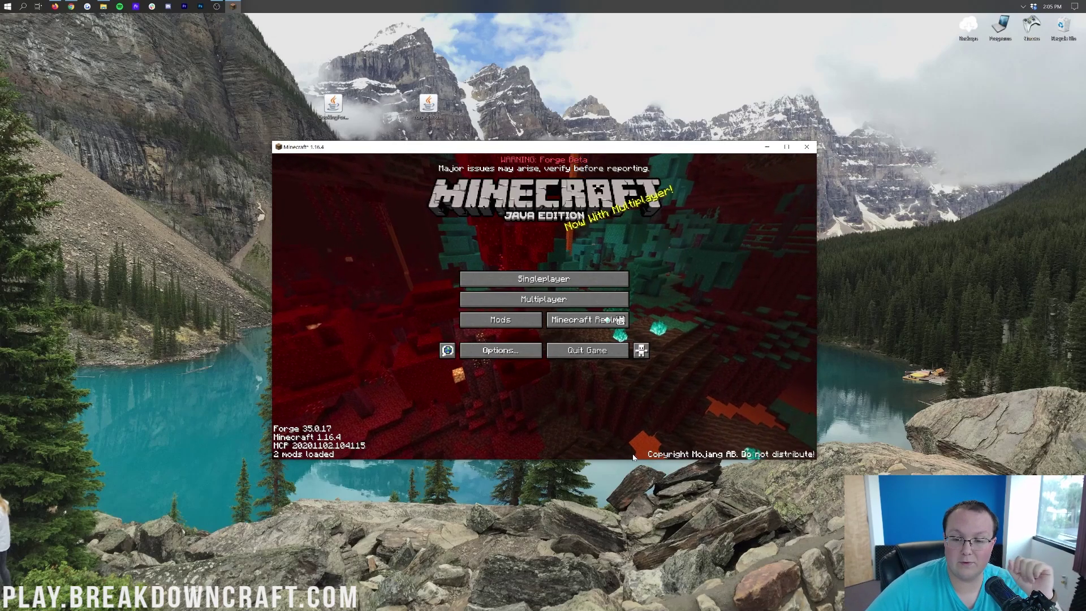
pyautogui.click(517, 324)
pyautogui.click(586, 444)
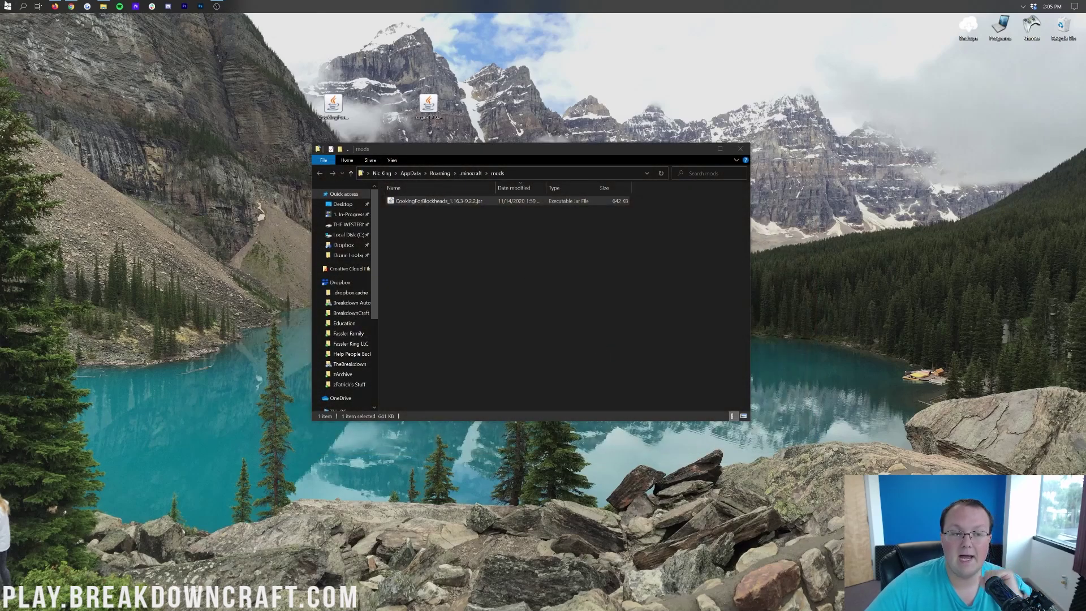
# Find Minecraft Launcher with a 'minecraft' system search and launch it.
pyautogui.click(5, 5)
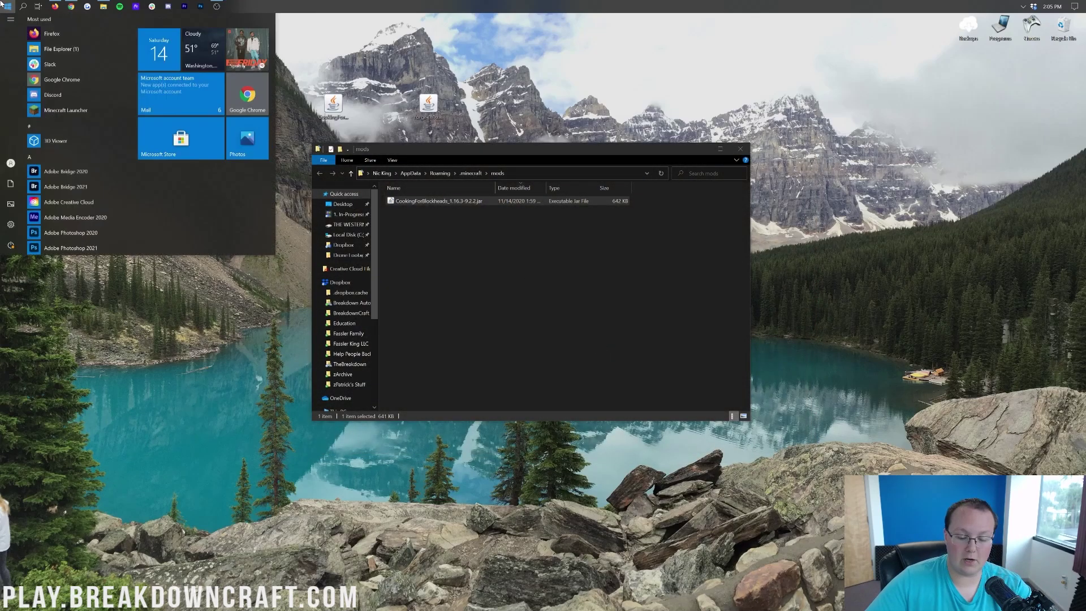
pyautogui.write('minecraft')
pyautogui.press('Return')
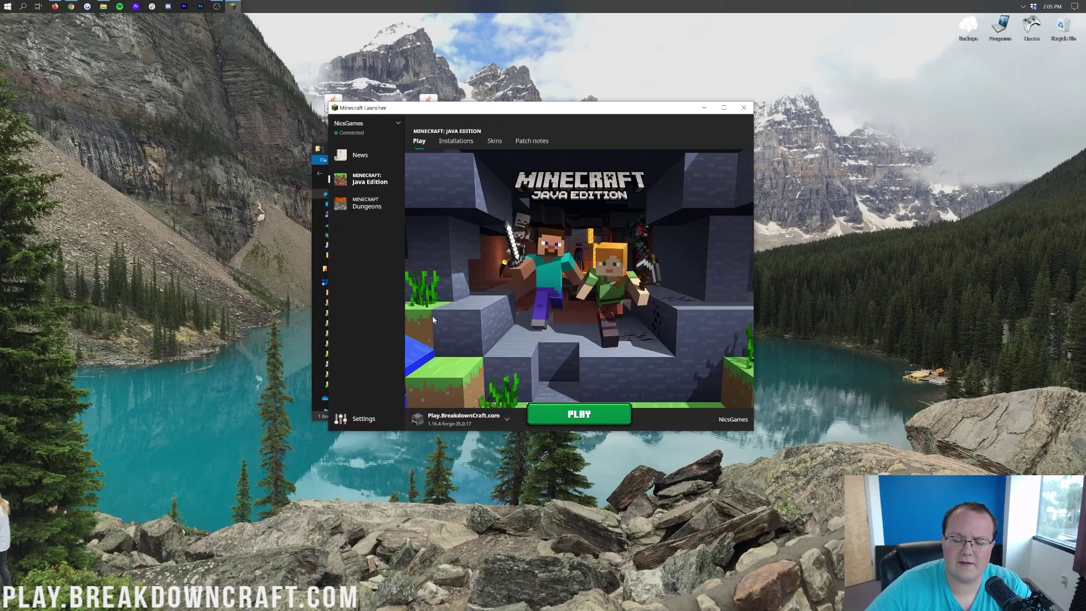
# Launch the Play.BreakdownCraft.com (1.16.4-forge-35.0.17) installation from the PLAY dropdown.
pyautogui.click(494, 418)
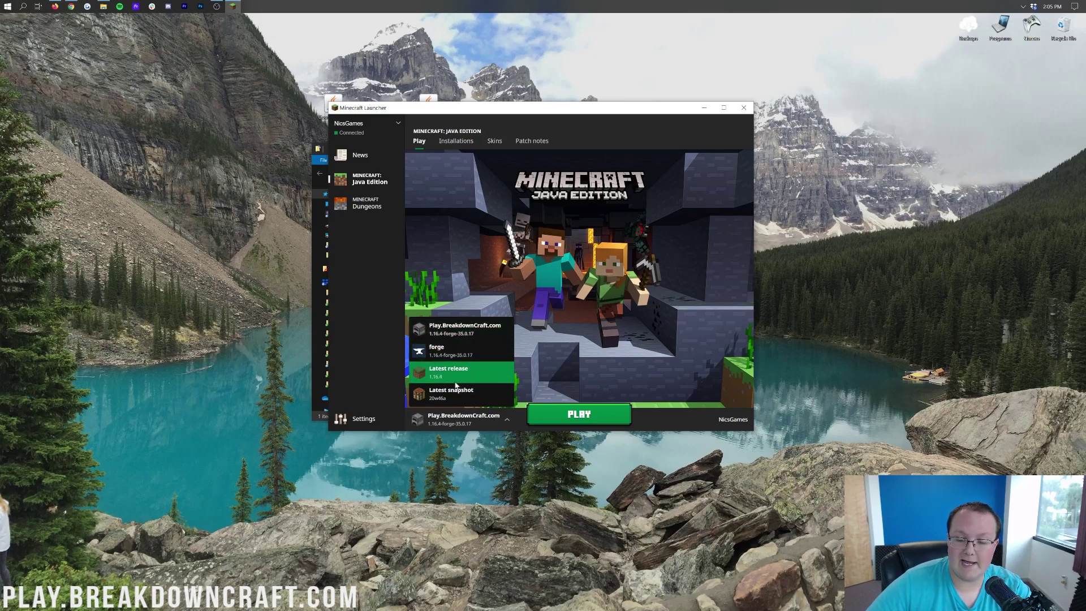
pyautogui.click(494, 419)
pyautogui.click(494, 418)
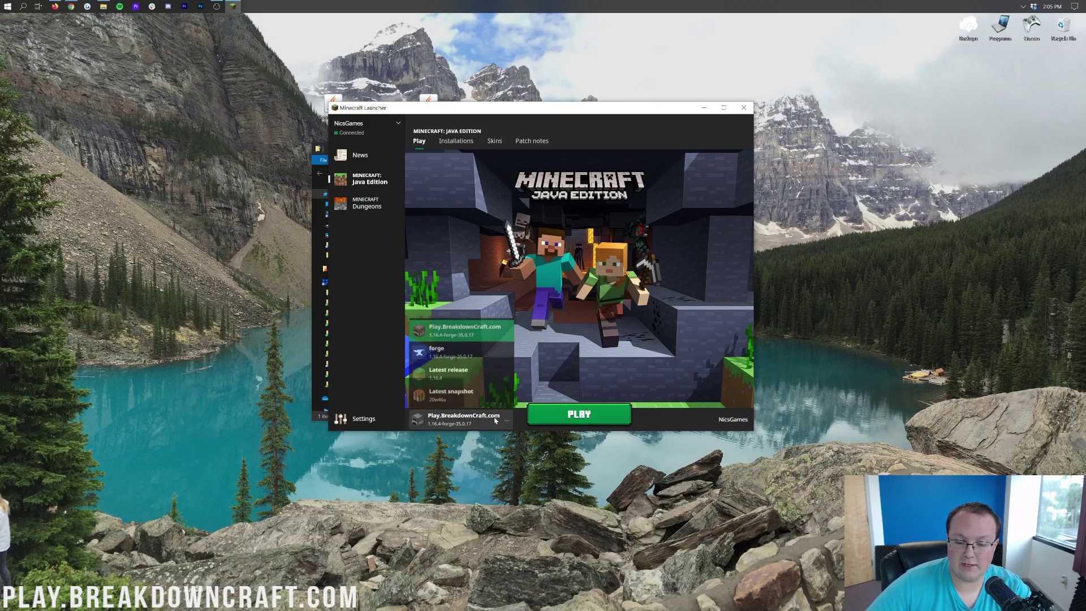
pyautogui.click(460, 330)
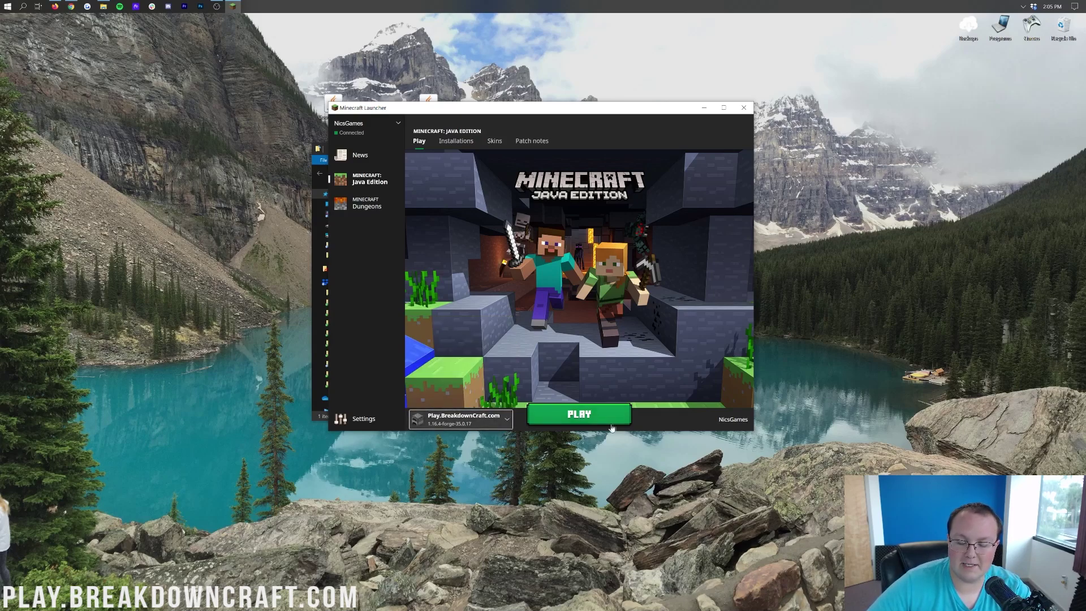
pyautogui.click(577, 415)
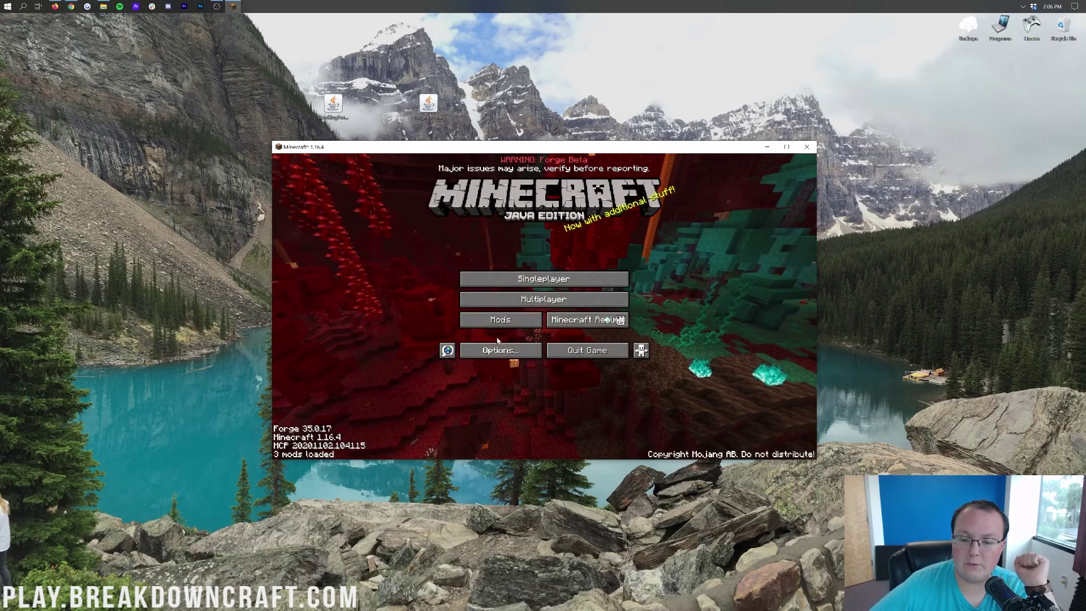
# Confirm Cooking for Blockheads 9.2.2 appears in the Mods list.
pyautogui.click(490, 325)
pyautogui.click(312, 237)
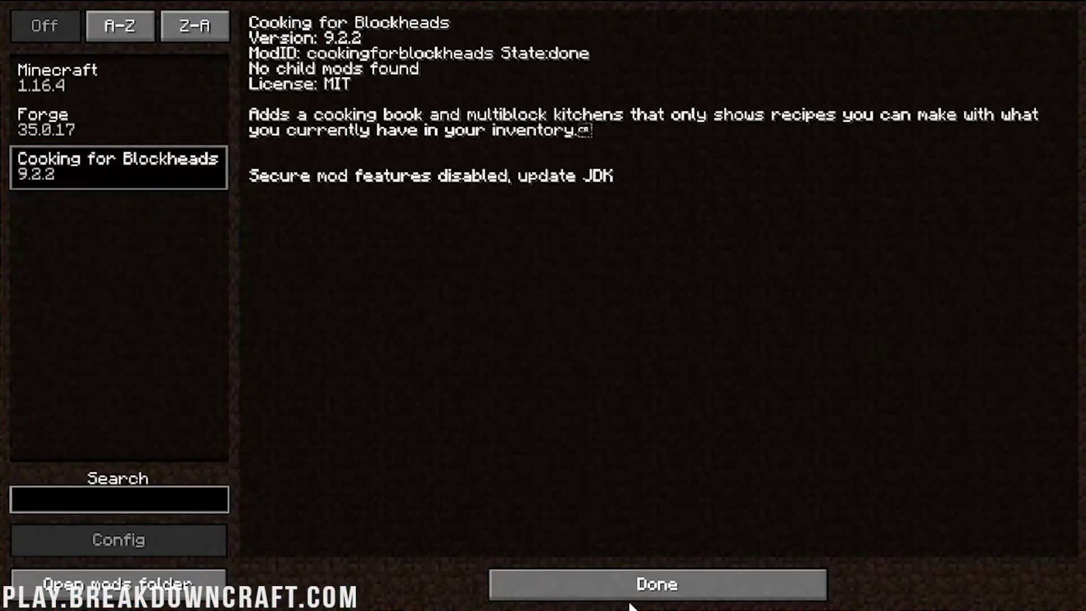
pyautogui.click(587, 446)
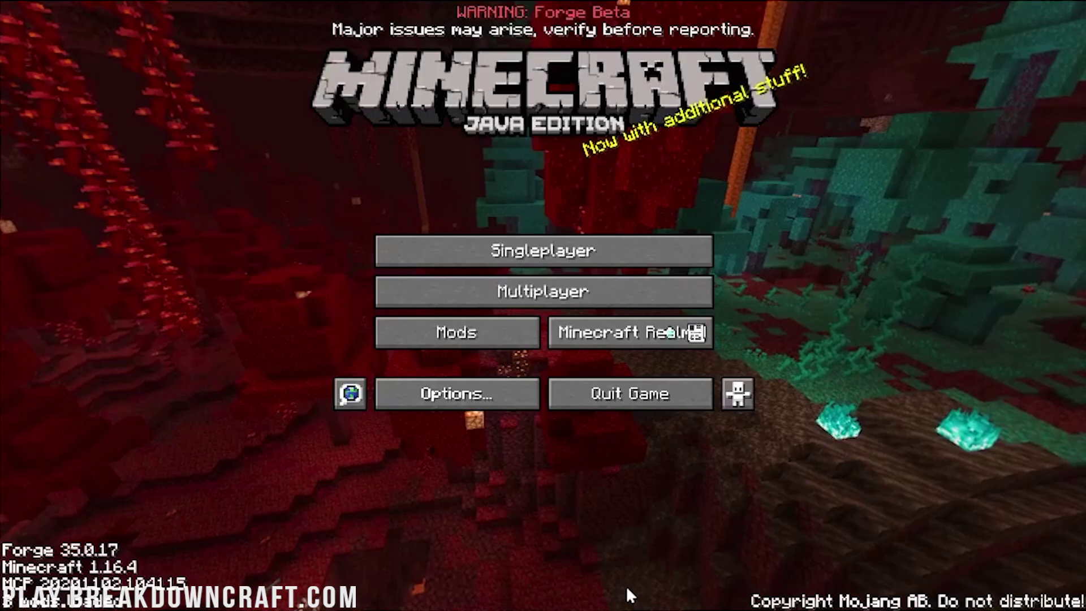
# Create a Creative world named 'Cooking For Blockhads' with cheats allowed.
pyautogui.click(548, 262)
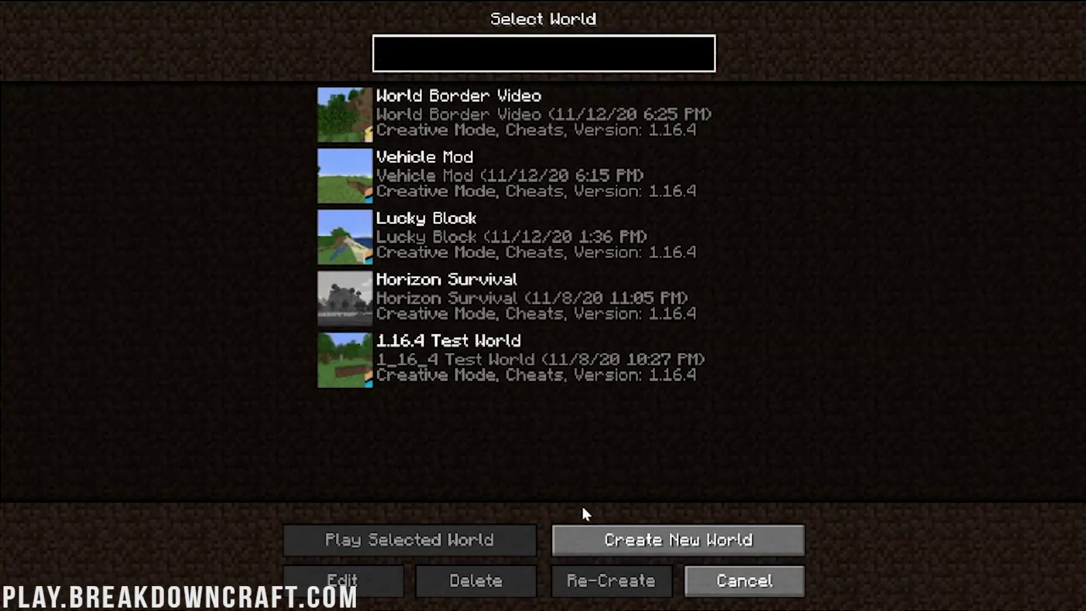
pyautogui.click(584, 539)
pyautogui.hotkey('ctrl', 'a')
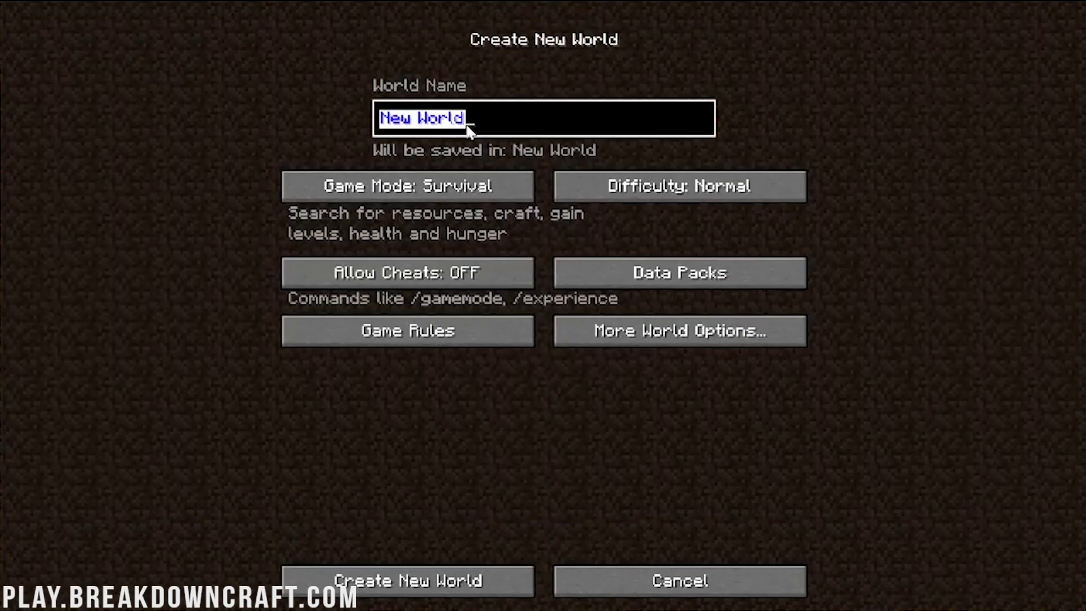
pyautogui.write('Cooking For Bl')
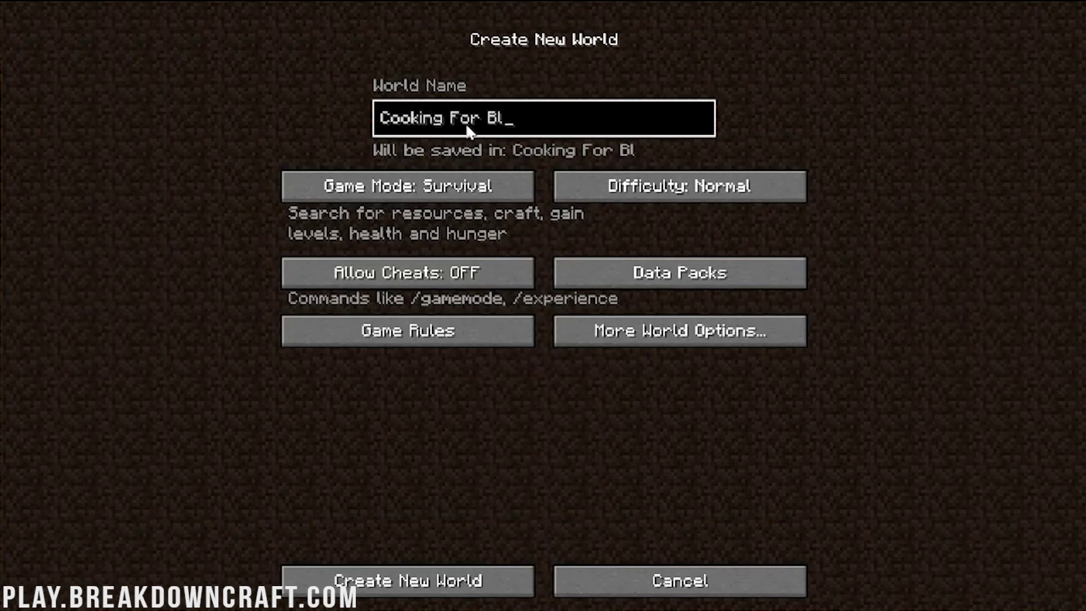
pyautogui.click(452, 187)
pyautogui.click(452, 187)
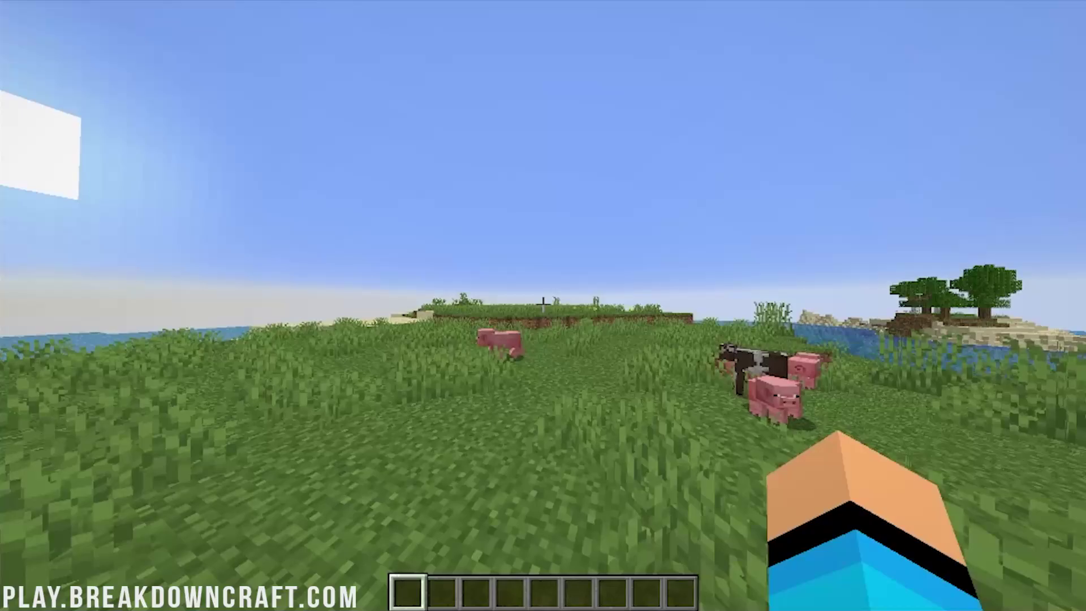
# Run the /seed command to show the world seed.
pyautogui.press('/')
pyautogui.write('seed')
pyautogui.press('Return')
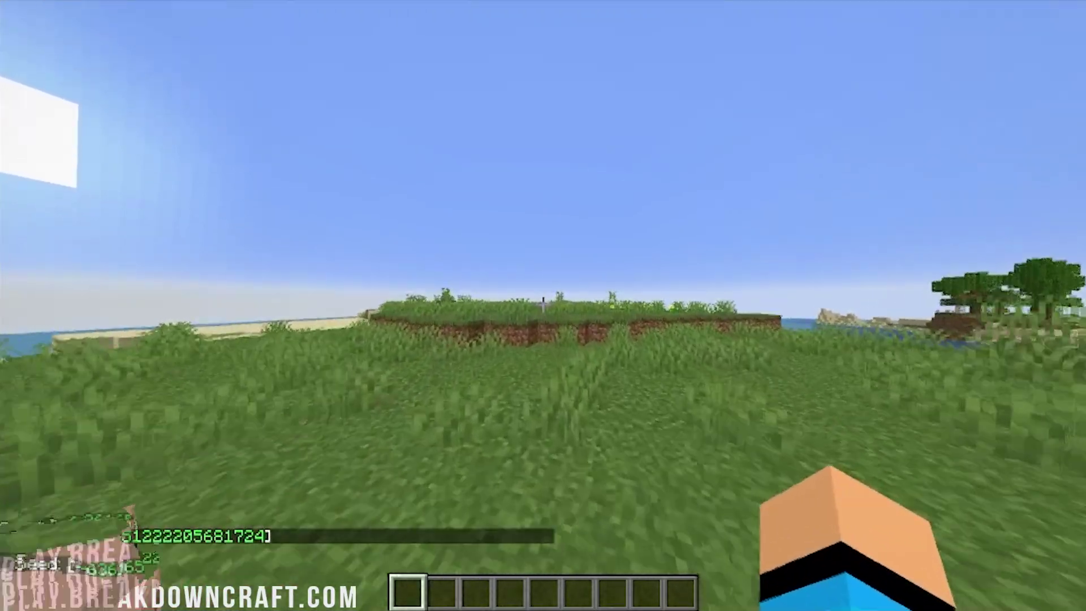
# Put the Gray Kitchen Floor from the Cooking for Blockheads tab into the hotbar.
pyautogui.press('e')
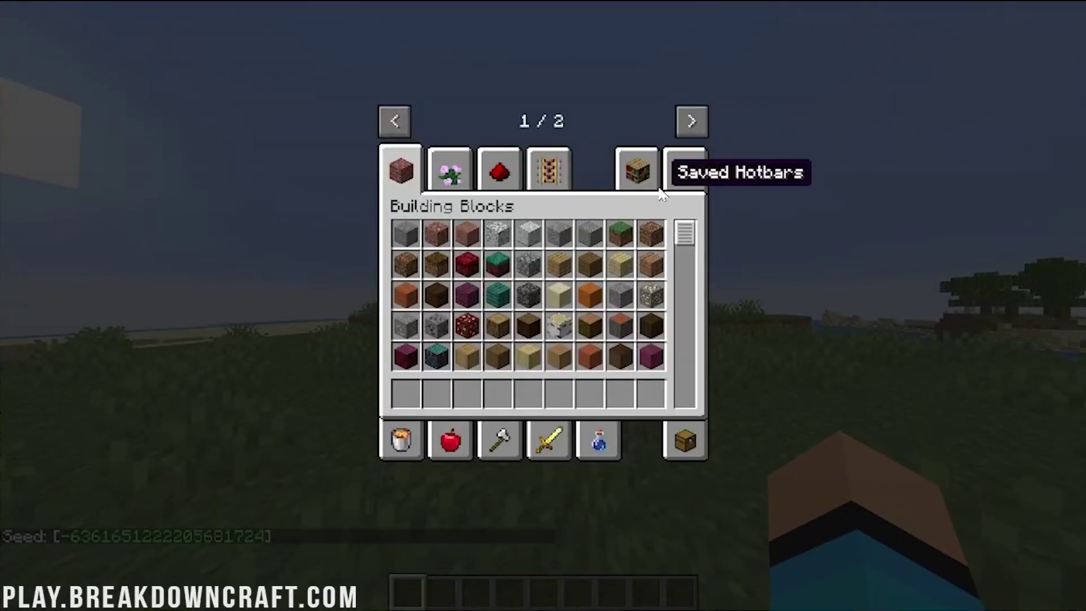
pyautogui.click(681, 164)
pyautogui.click(688, 123)
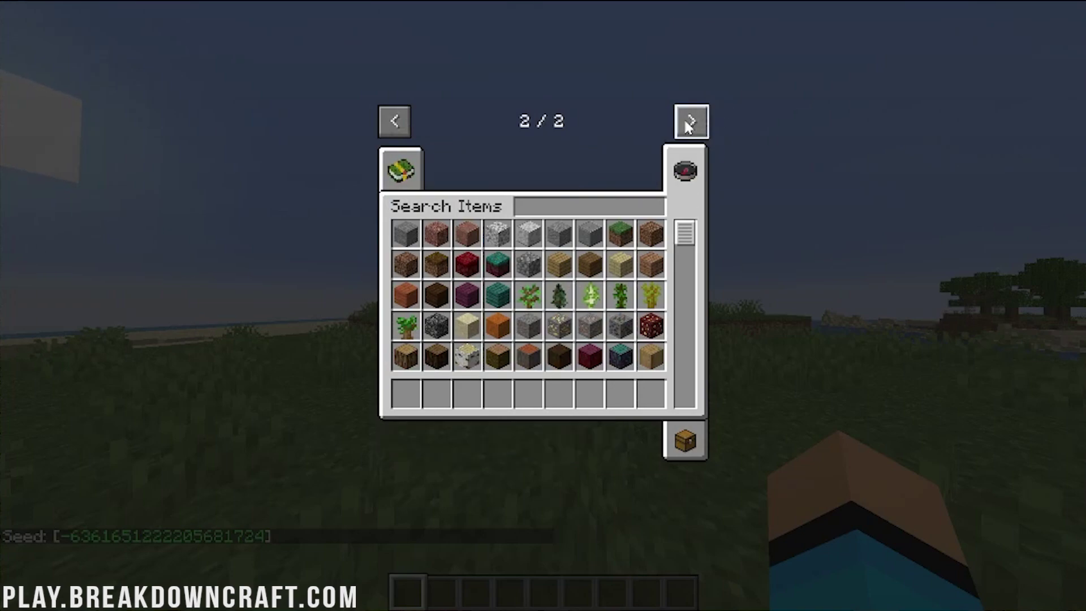
pyautogui.click(398, 175)
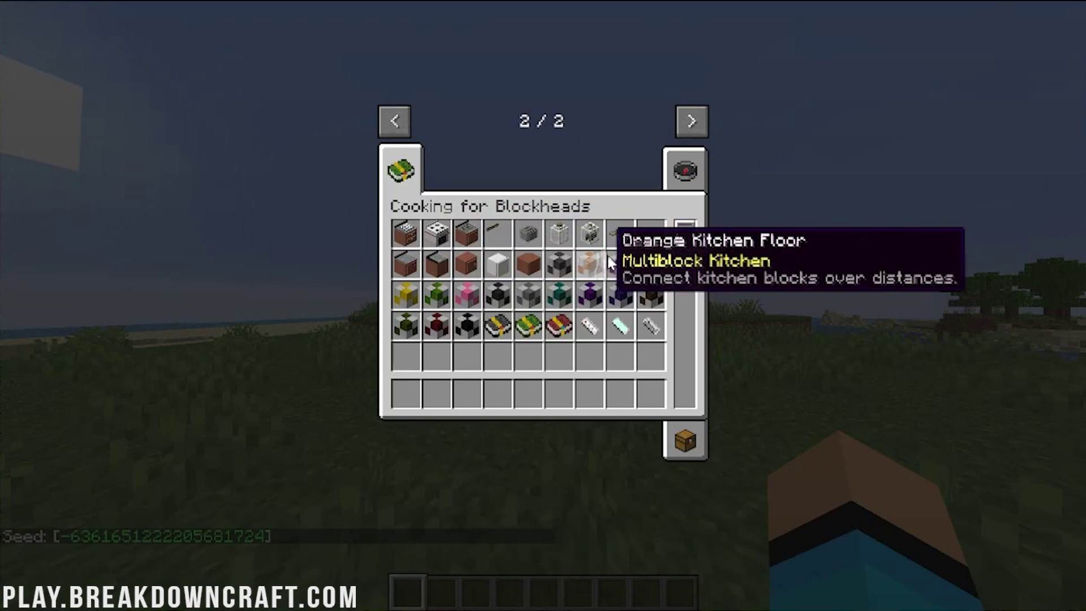
pyautogui.click(505, 310)
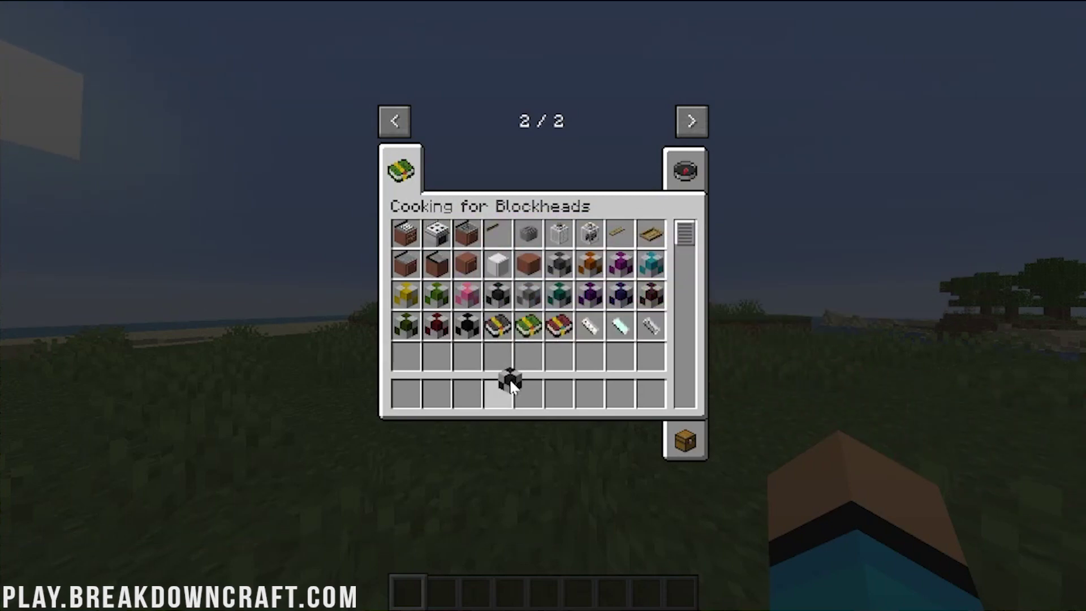
pyautogui.click(498, 393)
# Lay a patch of checkered Gray Kitchen Floor tiles on the grass.
pyautogui.press('e')
pyautogui.press('4')
pyautogui.click(543, 305)
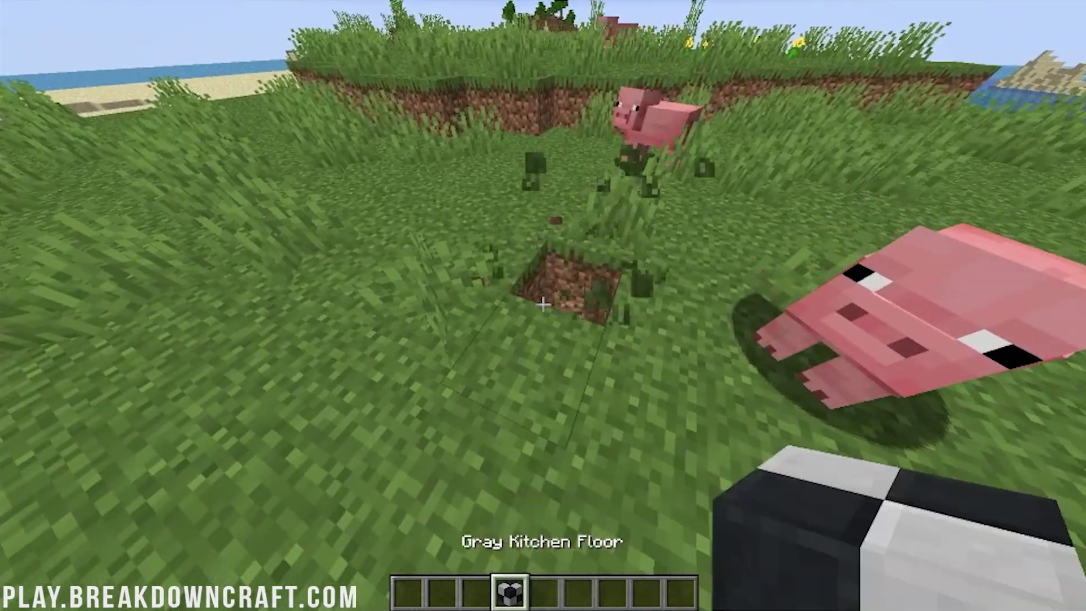
pyautogui.rightClick(543, 305)
pyautogui.rightClick(543, 306)
pyautogui.rightClick(543, 305)
pyautogui.rightClick(543, 305)
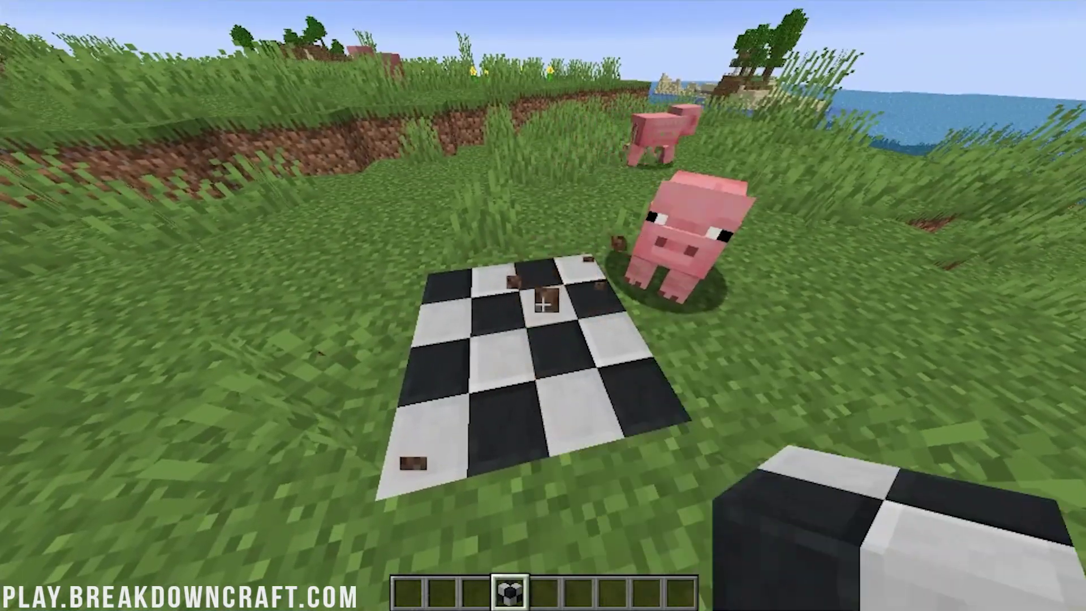
# Stock the hotbar with Cooking Table, Kitchen Counter, Kitchen Corner, Oven and Toaster.
pyautogui.press('e')
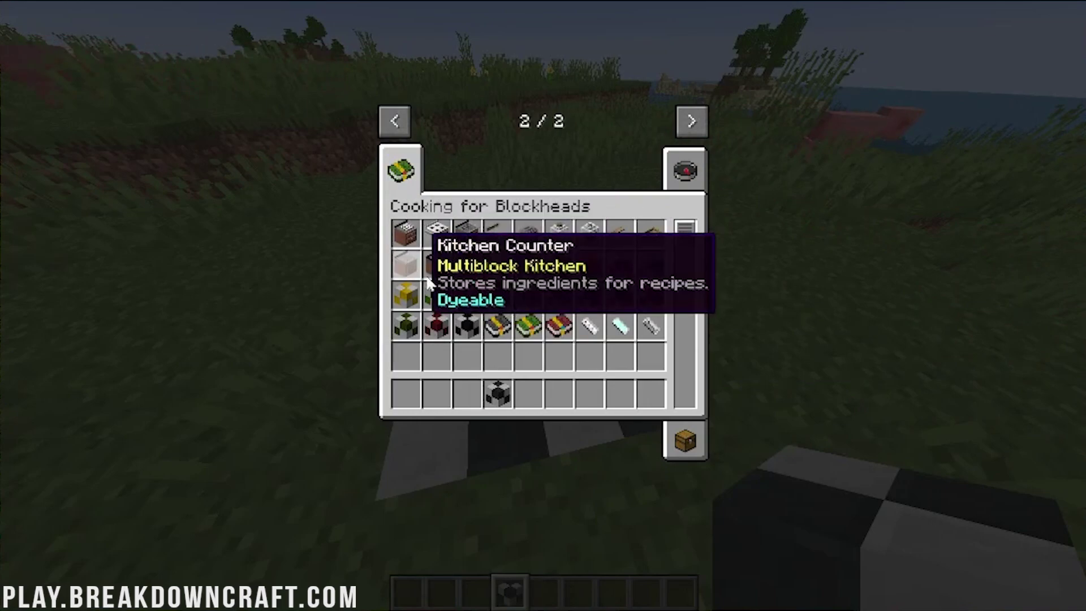
pyautogui.click(404, 247)
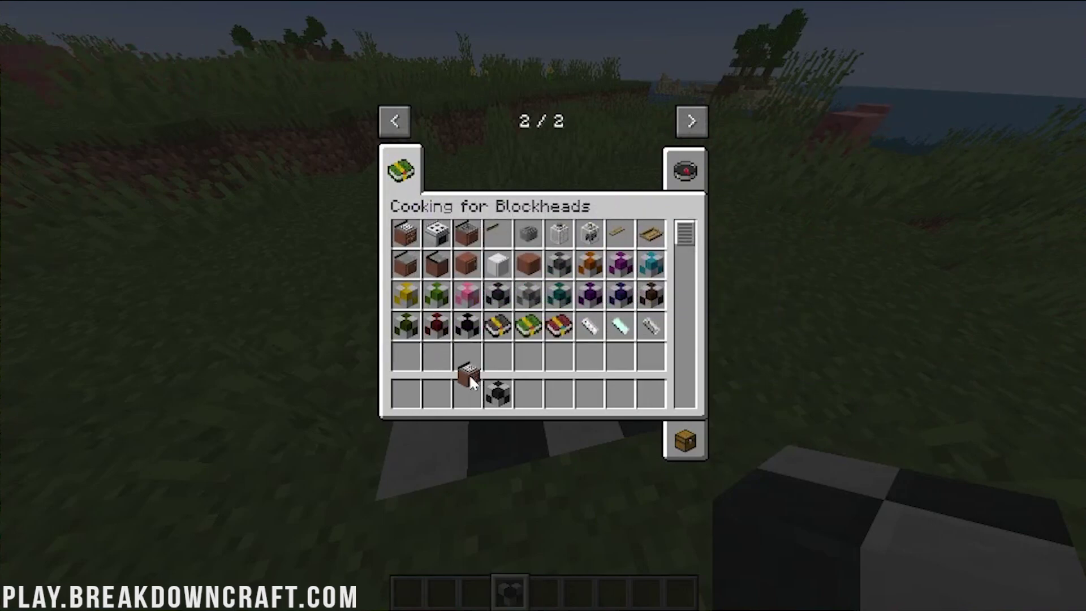
pyautogui.click(464, 394)
pyautogui.click(418, 263)
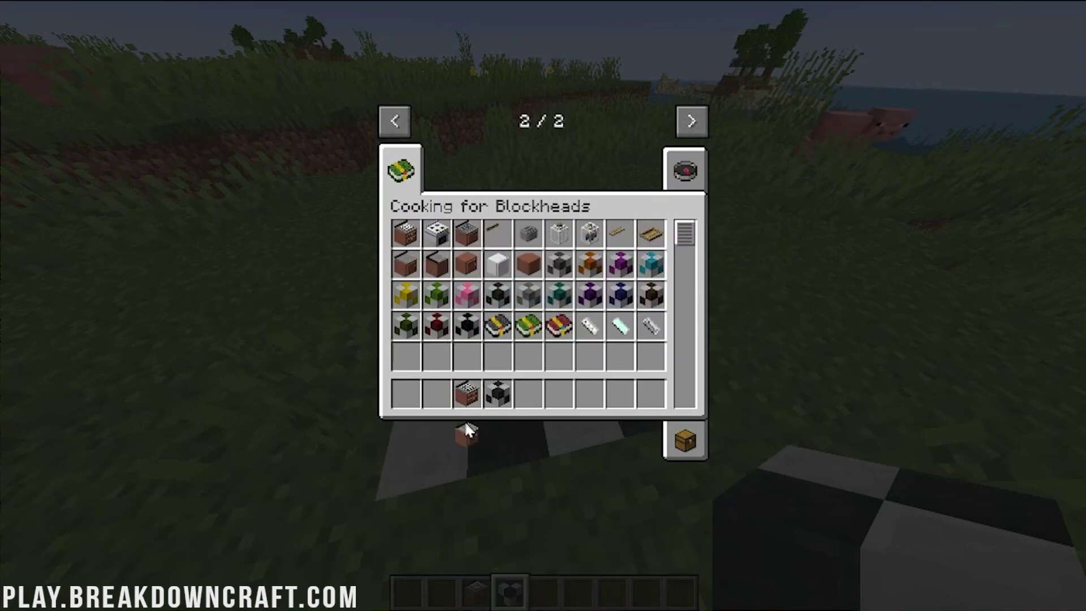
pyautogui.click(438, 393)
pyautogui.click(405, 263)
pyautogui.click(405, 394)
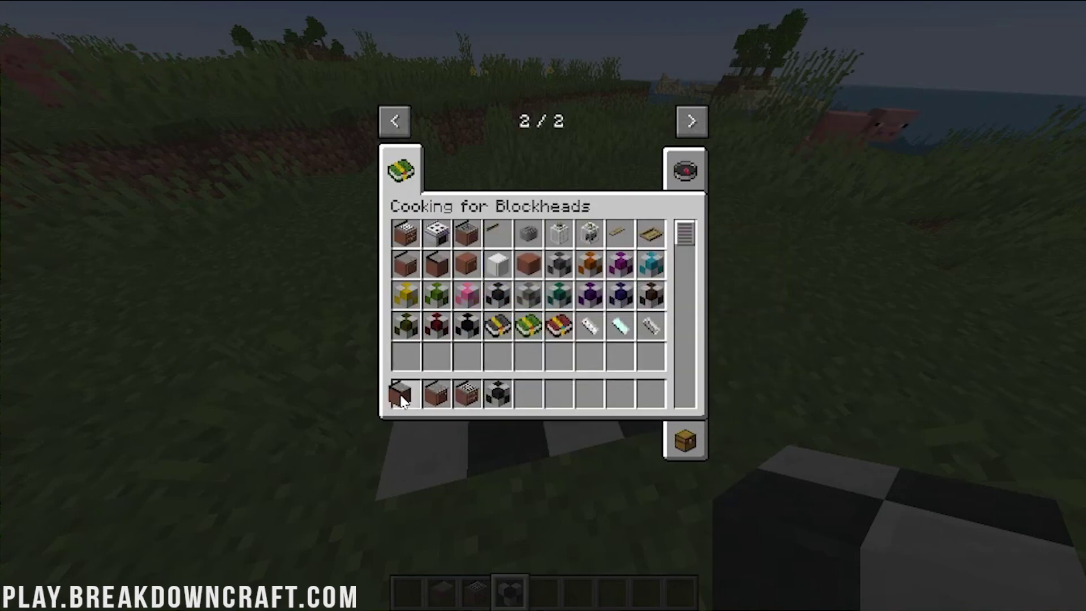
pyautogui.click(436, 232)
pyautogui.click(528, 394)
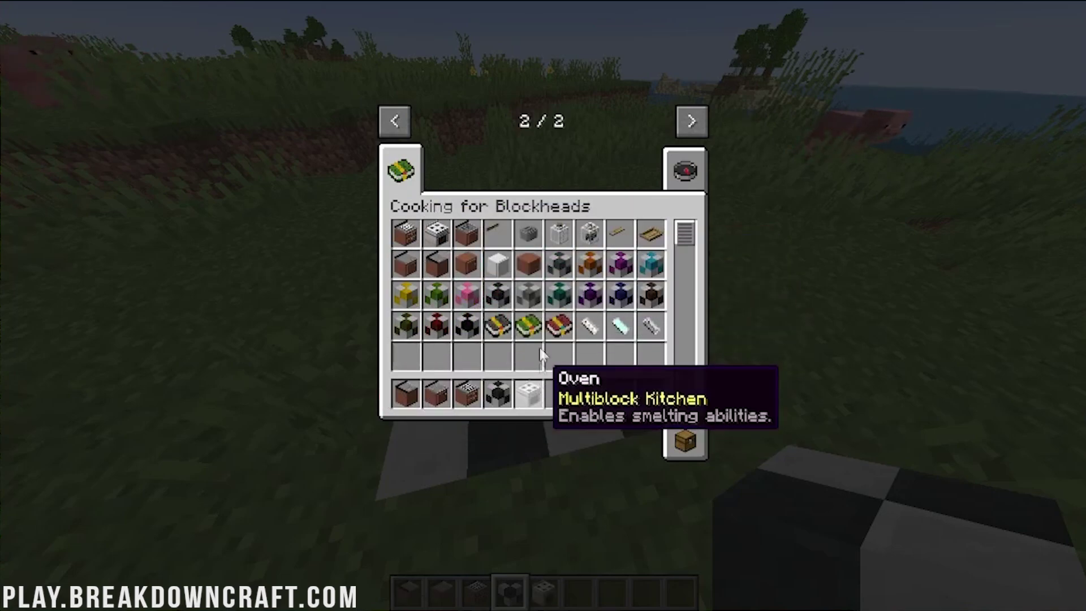
pyautogui.click(524, 247)
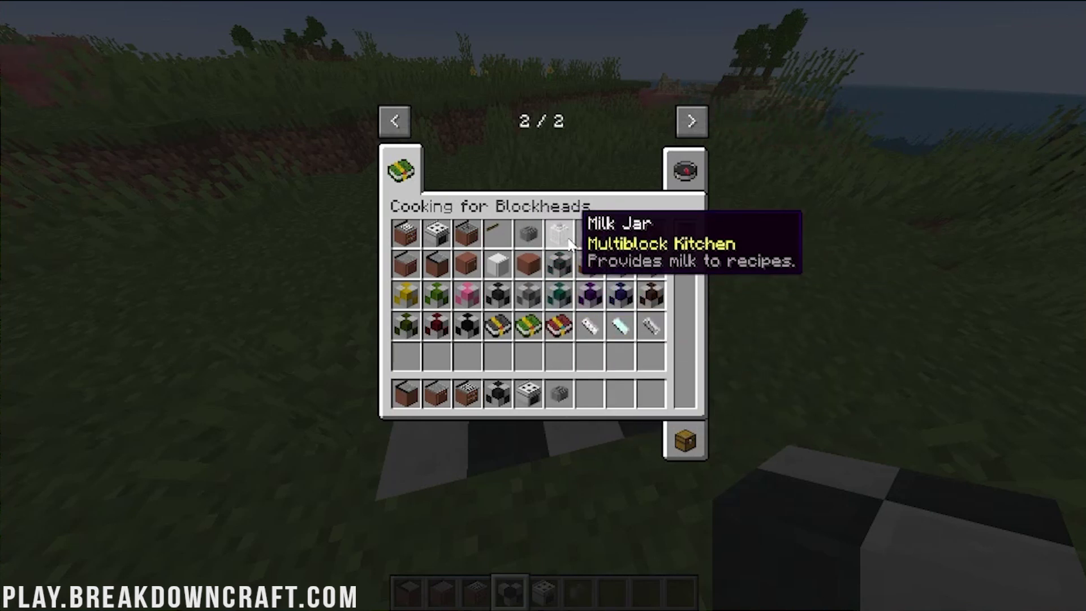
# Place the Oven, Cooking Table, Kitchen Counter and Kitchen Corner, with a Toaster on the counter.
pyautogui.press('e')
pyautogui.scroll(-1, 543, 305)
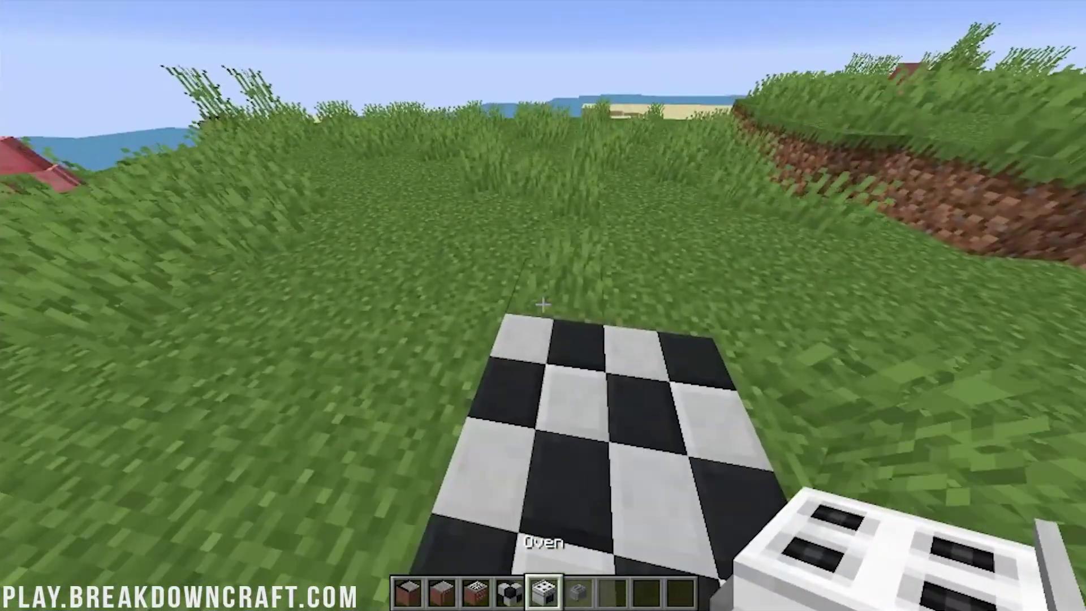
pyautogui.rightClick(543, 306)
pyautogui.scroll(2, 543, 305)
pyautogui.rightClick(542, 305)
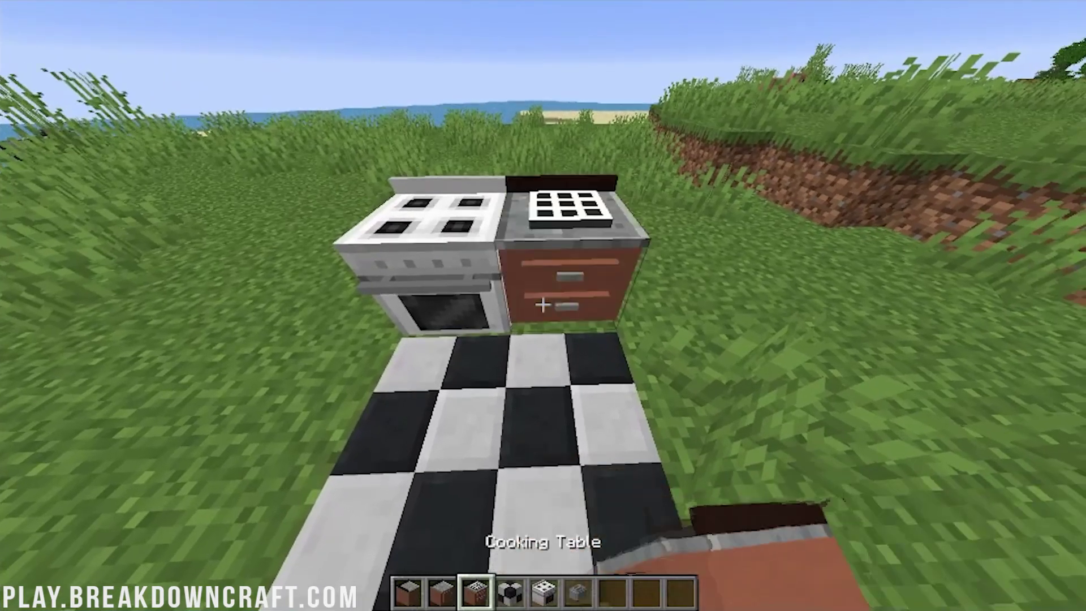
pyautogui.scroll(1, 543, 305)
pyautogui.rightClick(543, 305)
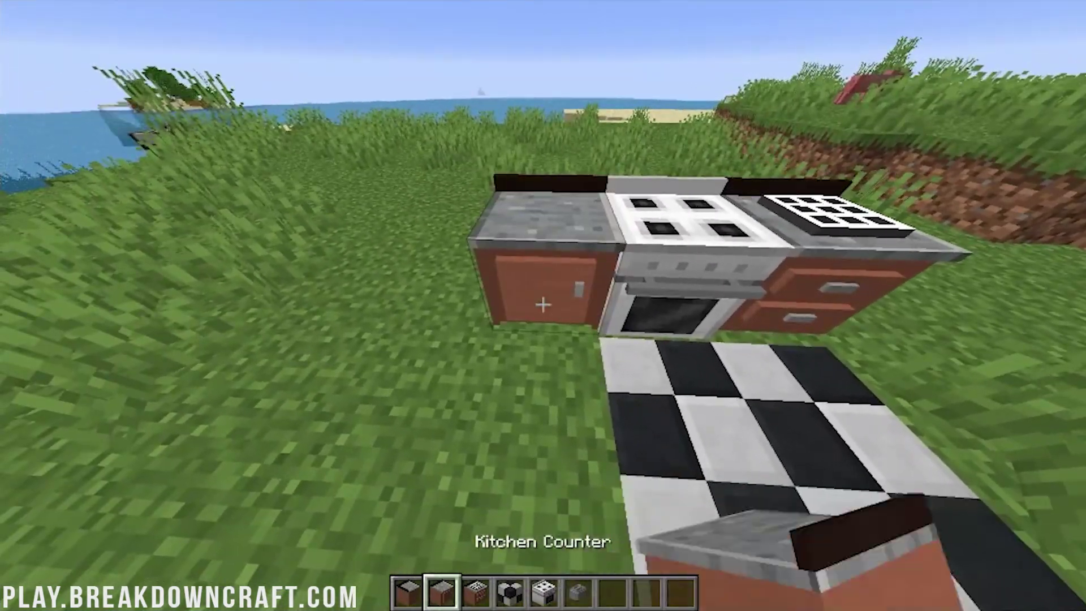
pyautogui.scroll(1, 542, 305)
pyautogui.rightClick(542, 306)
pyautogui.scroll(-2, 542, 305)
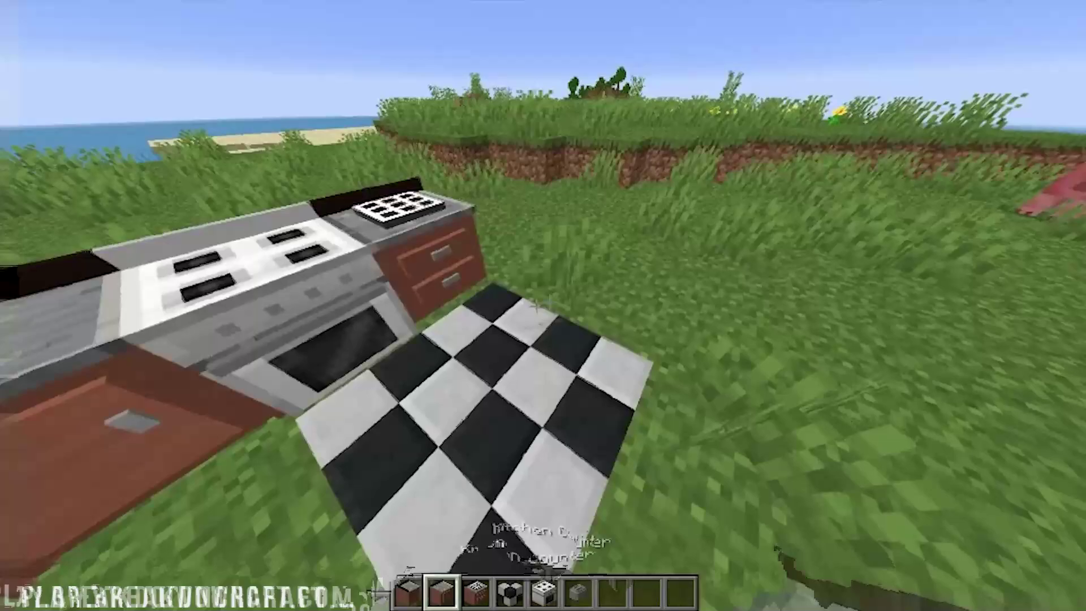
pyautogui.scroll(-2, 543, 305)
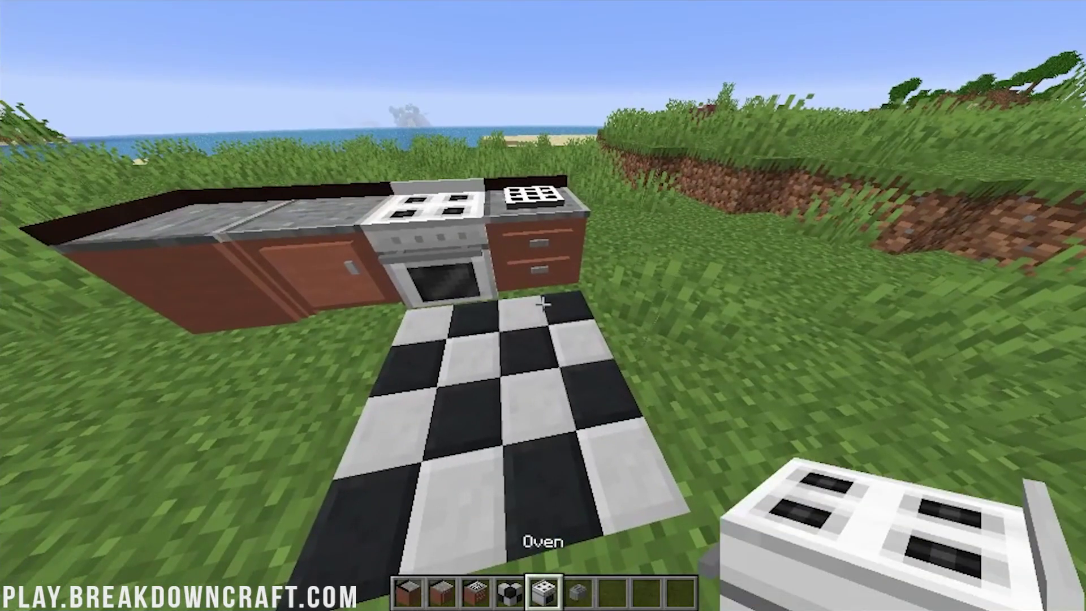
pyautogui.scroll(-1, 543, 306)
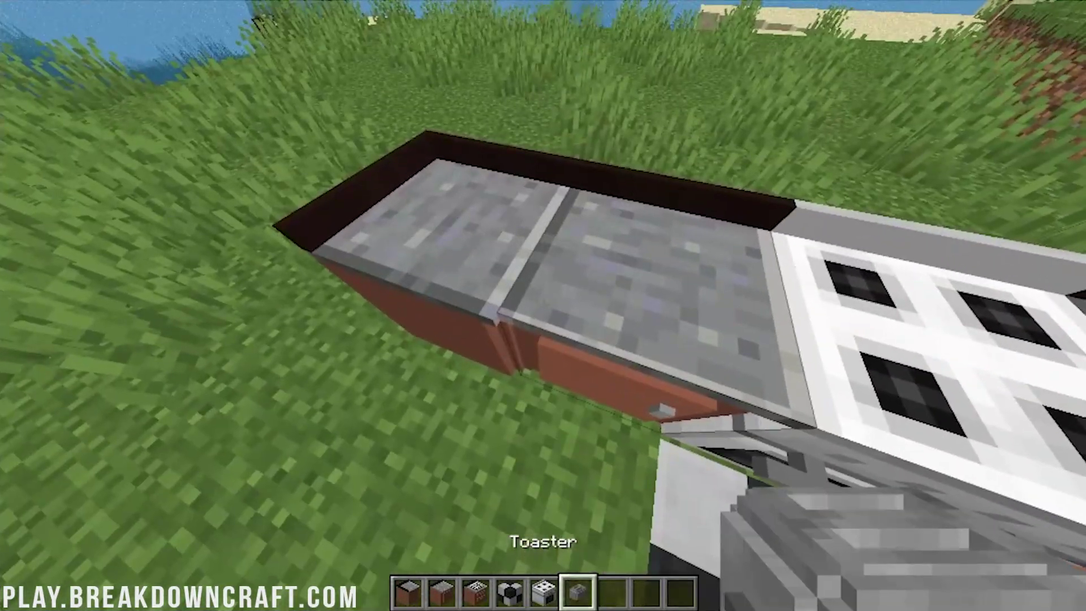
pyautogui.rightClick(543, 305)
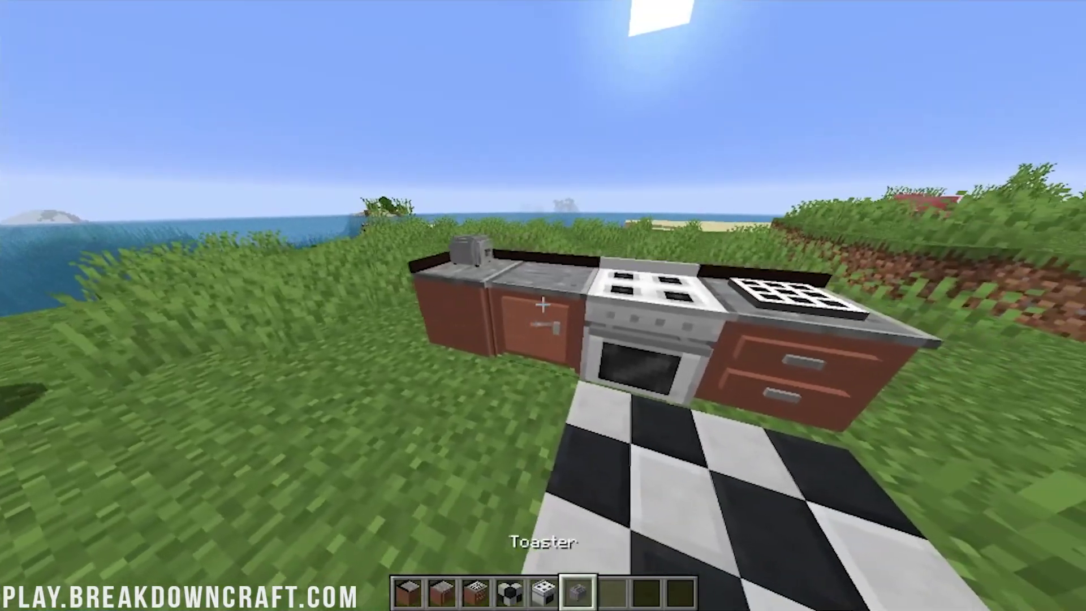
pyautogui.scroll(-1, 543, 306)
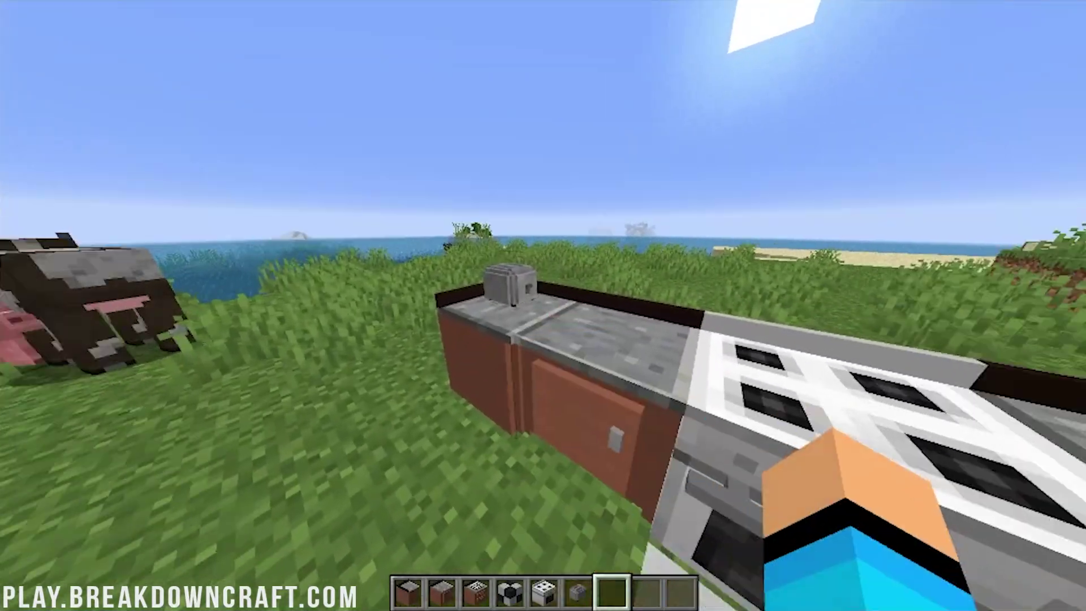
# Open the Kitchen Counter storage and the Cooking Table recipe screen to check them.
pyautogui.rightClick(542, 305)
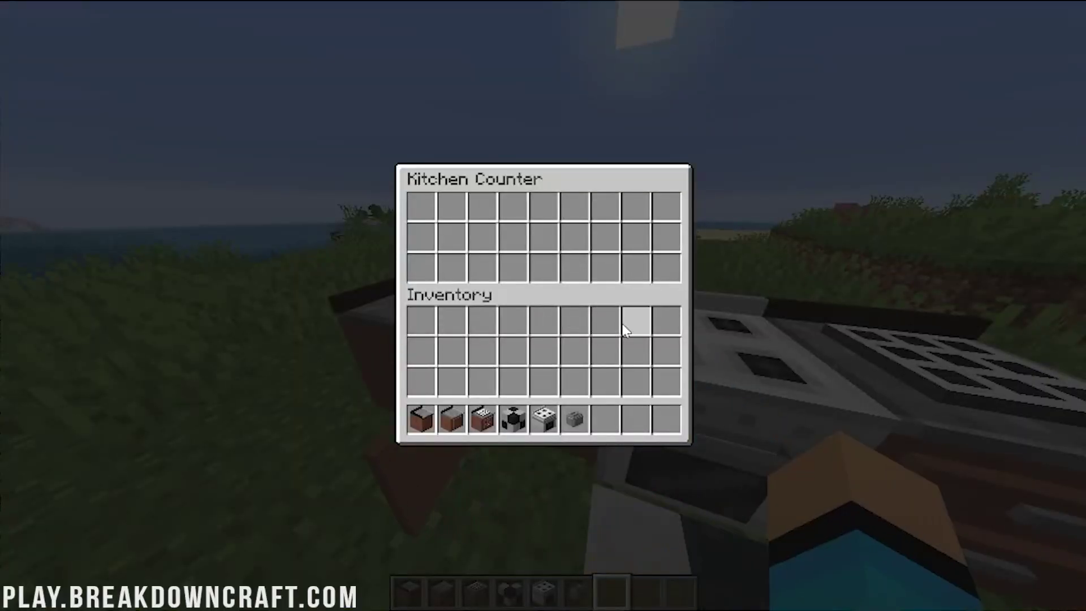
pyautogui.press('Escape')
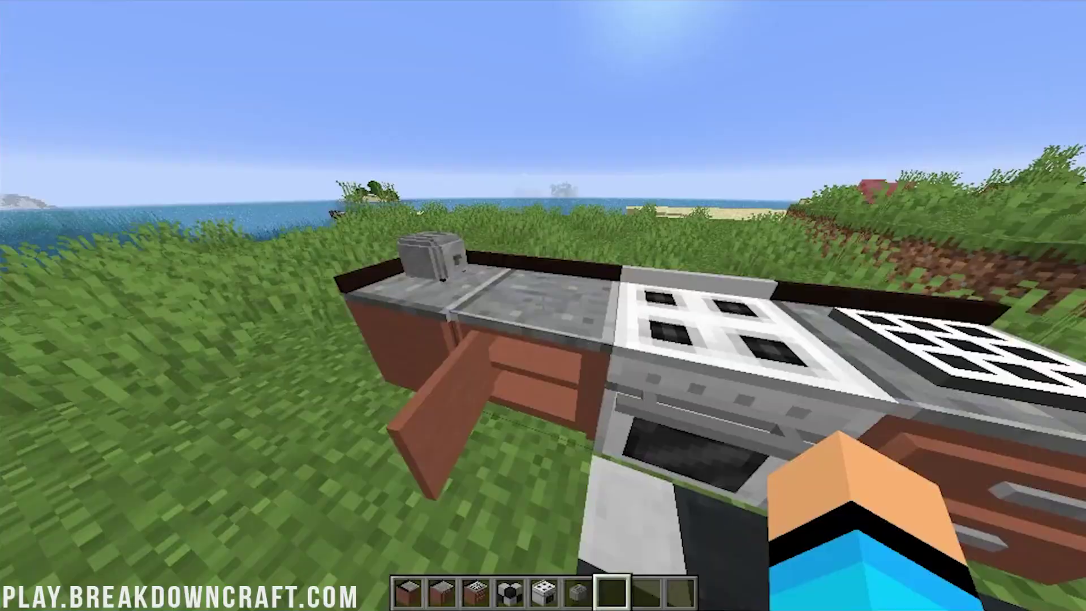
pyautogui.rightClick(543, 305)
pyautogui.press('Escape')
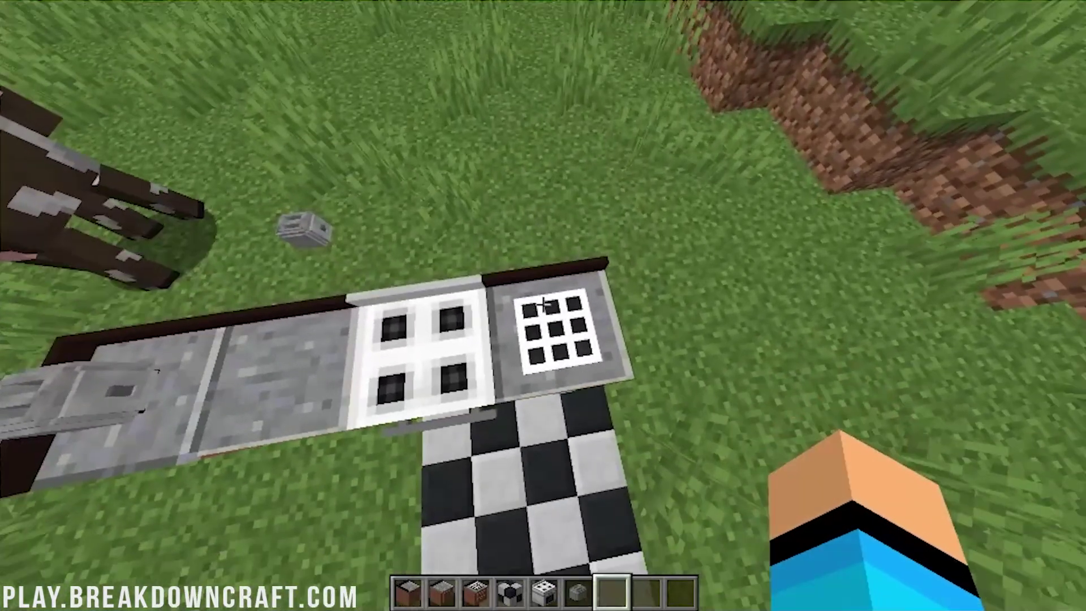
pyautogui.press('3')
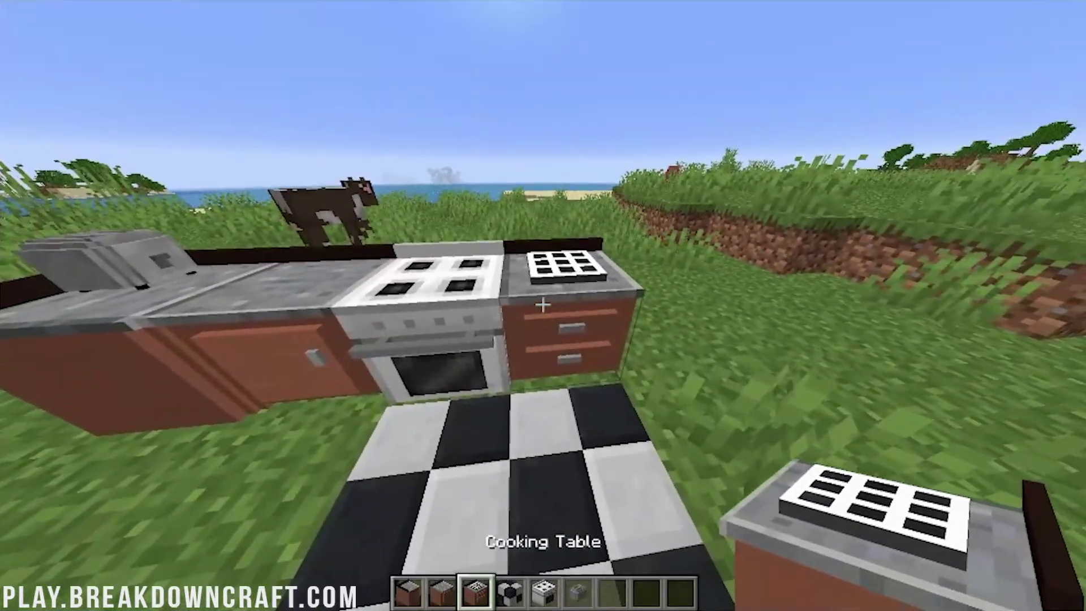
pyautogui.rightClick(542, 305)
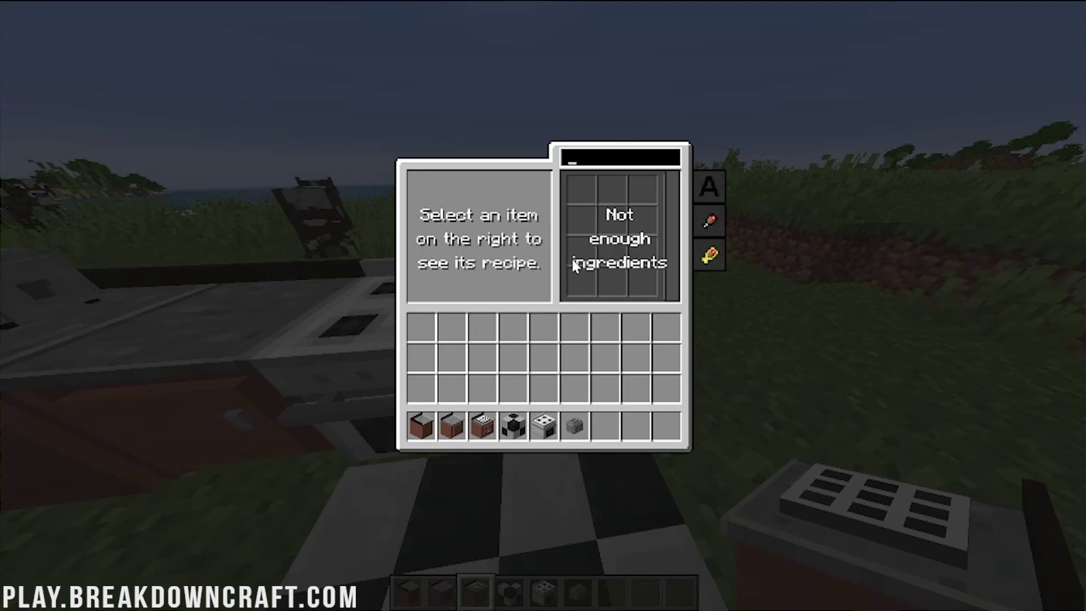
pyautogui.press('Escape')
pyautogui.rightClick(544, 308)
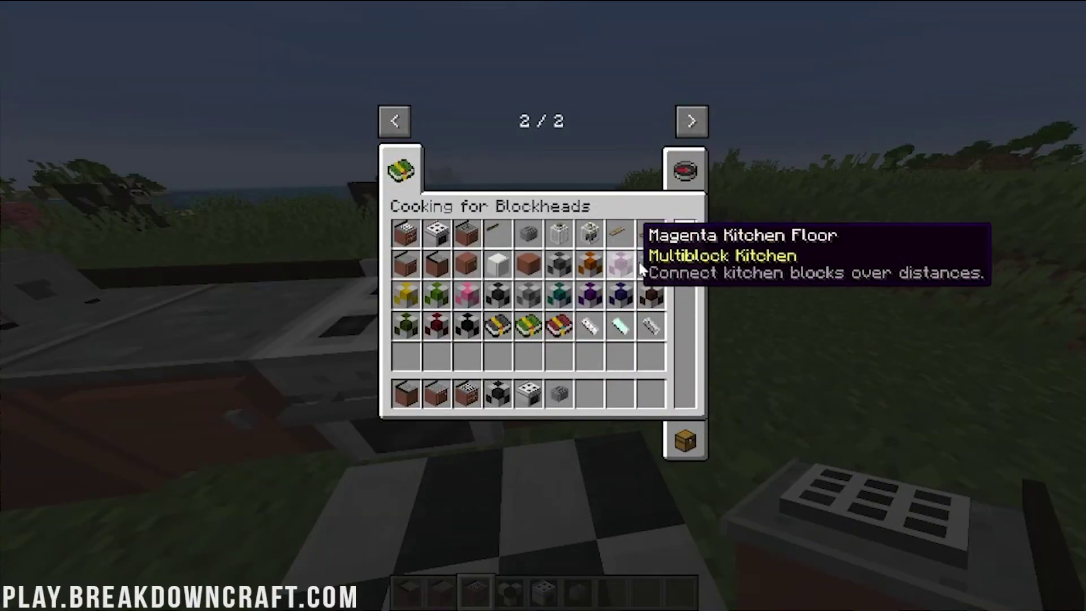
# Place a white Fridge next to the Kitchen Counter, redoing a misplaced one.
pyautogui.click(499, 267)
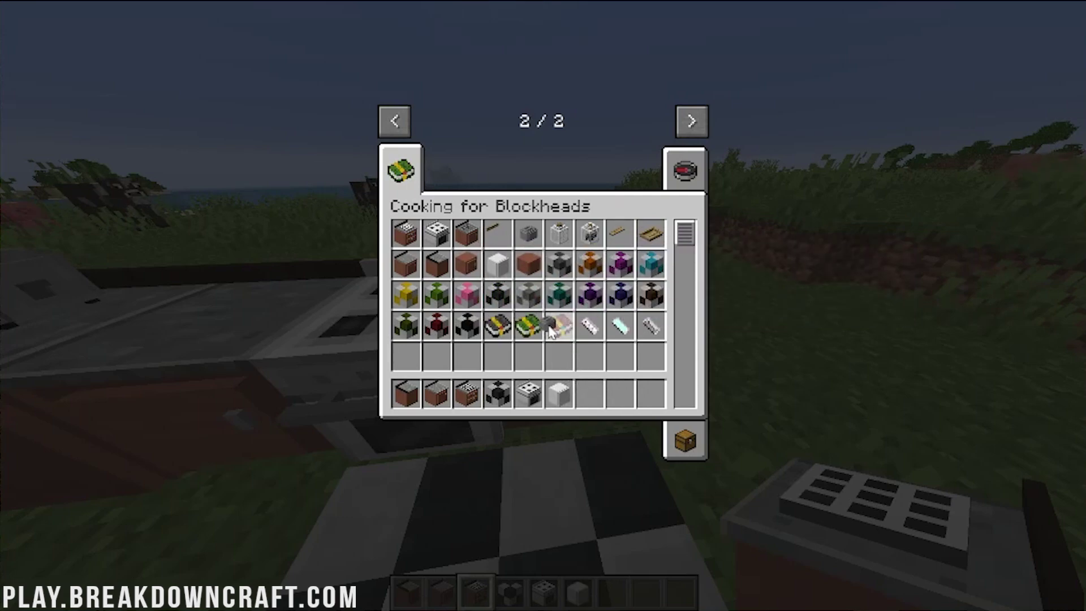
pyautogui.press('Escape')
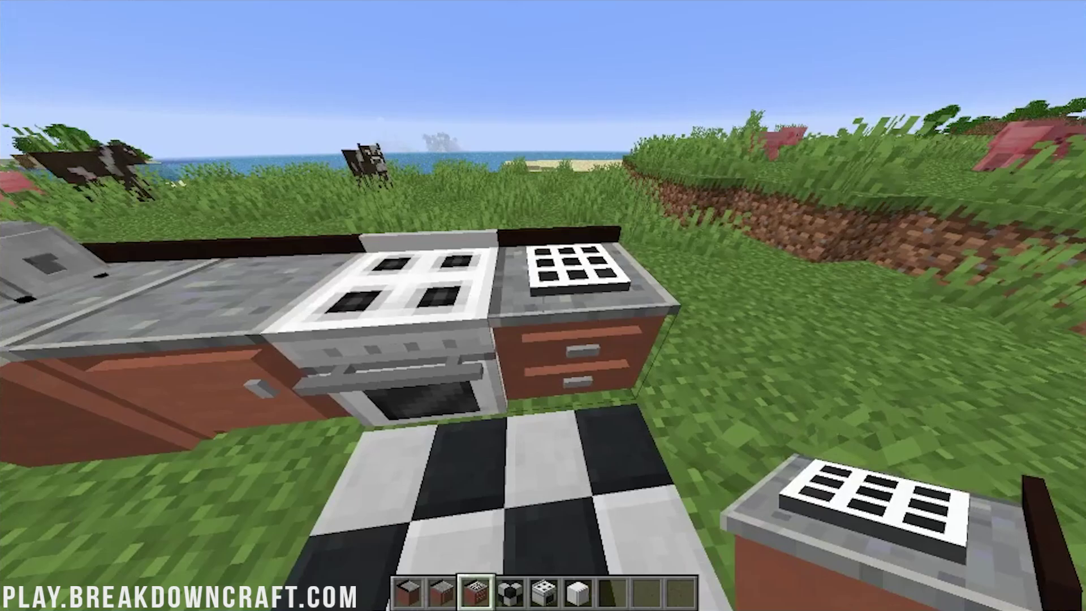
pyautogui.scroll(-3, 543, 306)
pyautogui.scroll(1, 543, 305)
pyautogui.scroll(-1, 543, 305)
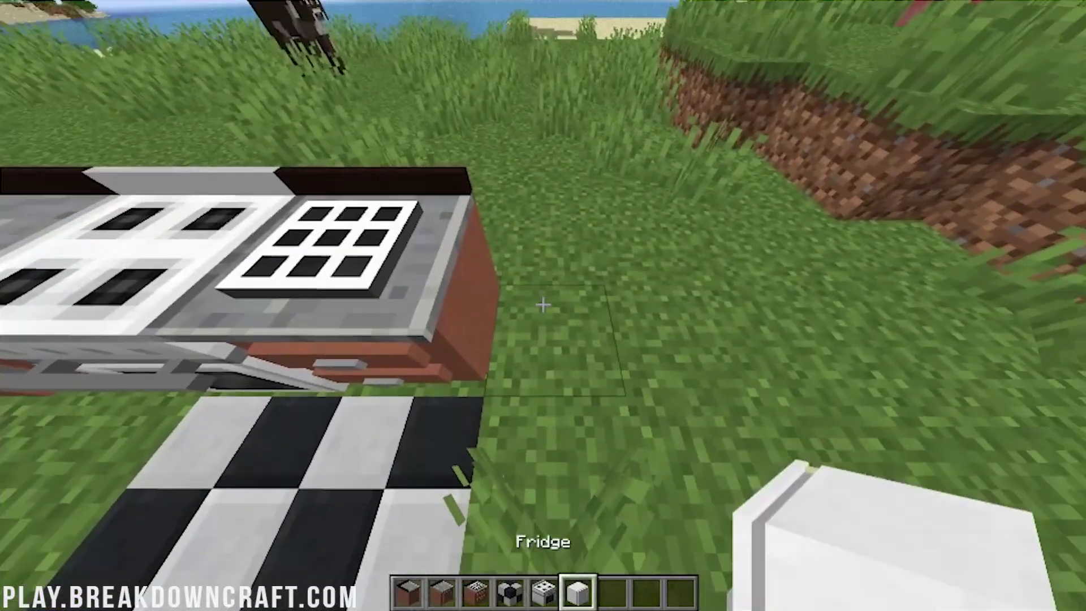
pyautogui.rightClick(543, 306)
pyautogui.click(542, 305)
pyautogui.rightClick(542, 305)
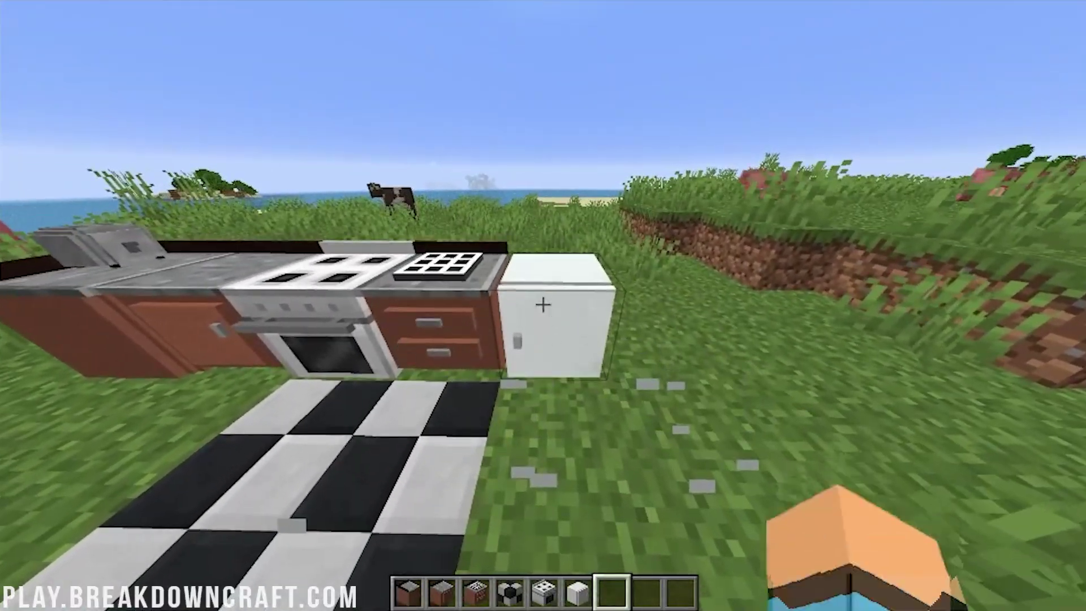
# Open the Fridge's storage to check it, then close it.
pyautogui.rightClick(543, 306)
pyautogui.press('Escape')
pyautogui.scroll(-1, 543, 305)
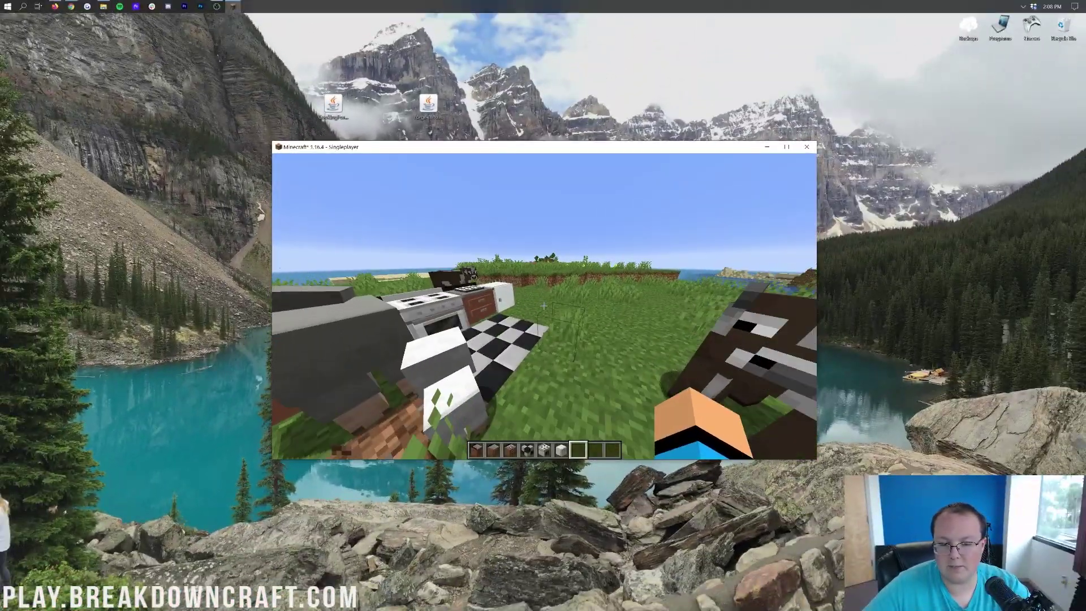
# Save and quit the kitchen world to the title screen and open Multiplayer.
pyautogui.press('Escape')
pyautogui.click(541, 325)
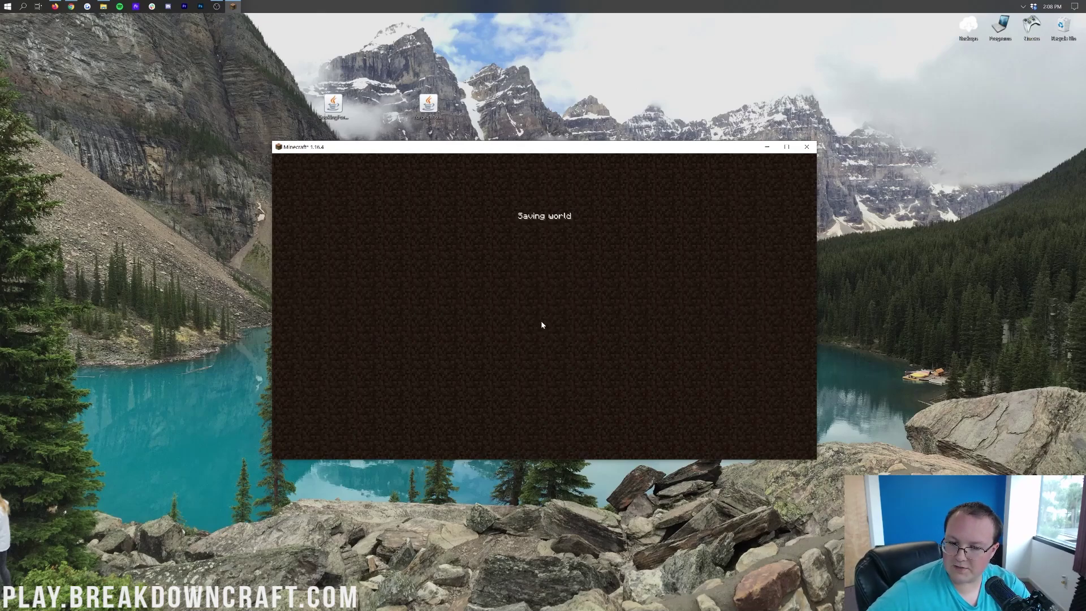
pyautogui.click(544, 238)
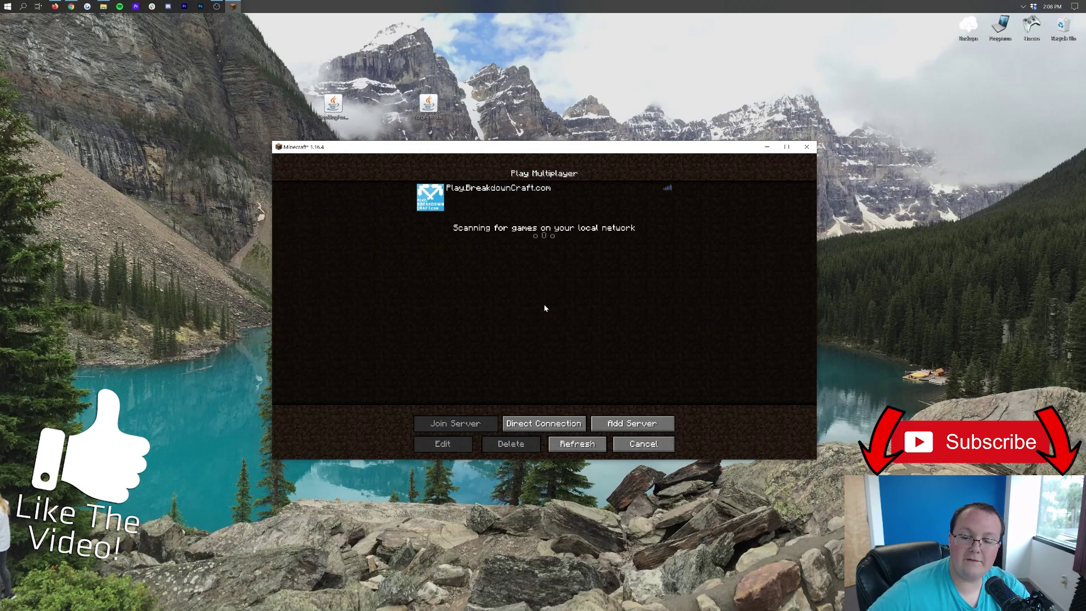